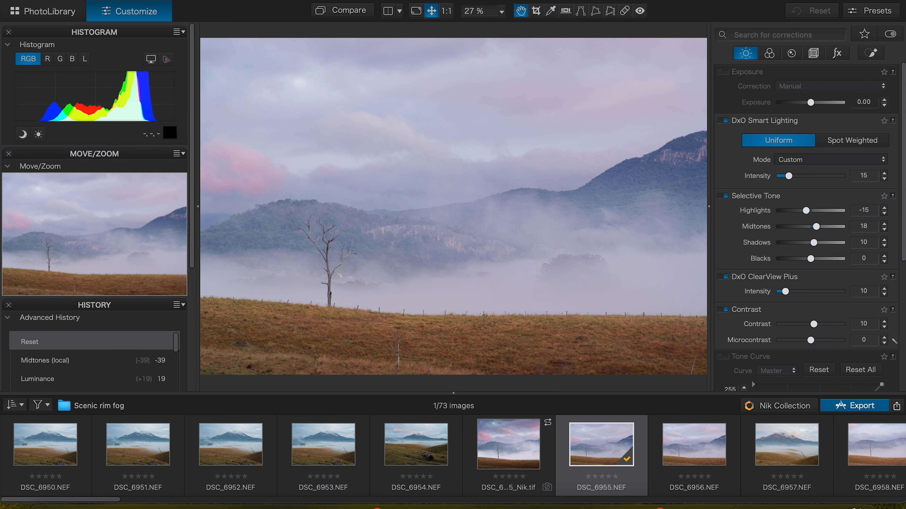
- Compare the full-screen view of DSC_6955.NEF with its finished Nik TIFF version, and return to the raw file
{"action": "left_click", "coordinate": [415, 10]}
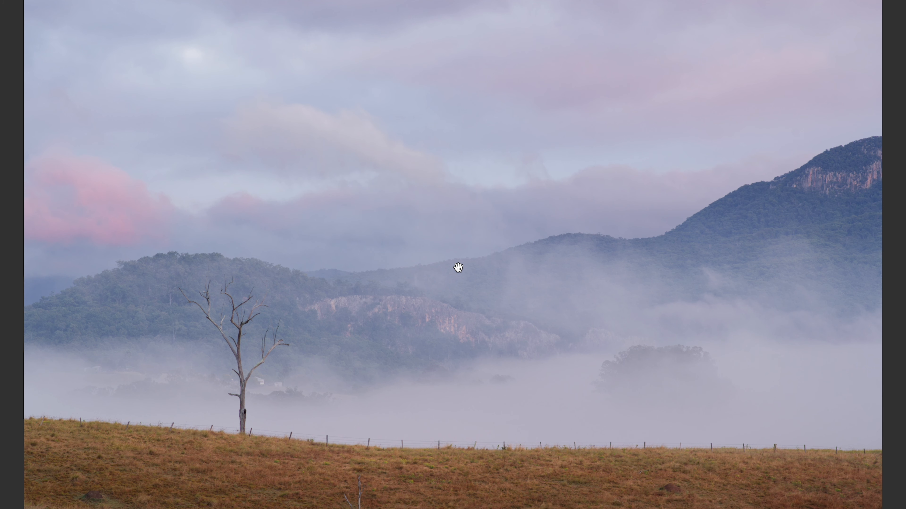
{"action": "key", "text": "Right"}
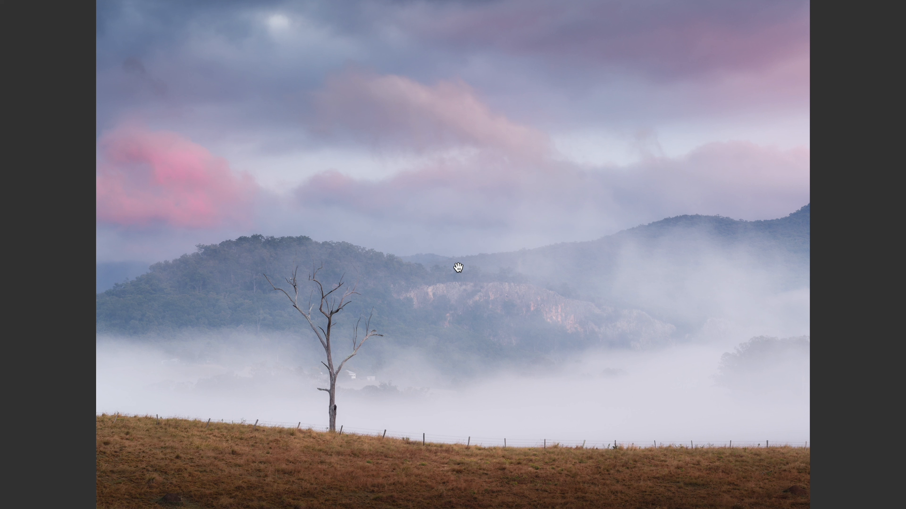
{"action": "key", "text": "Escape"}
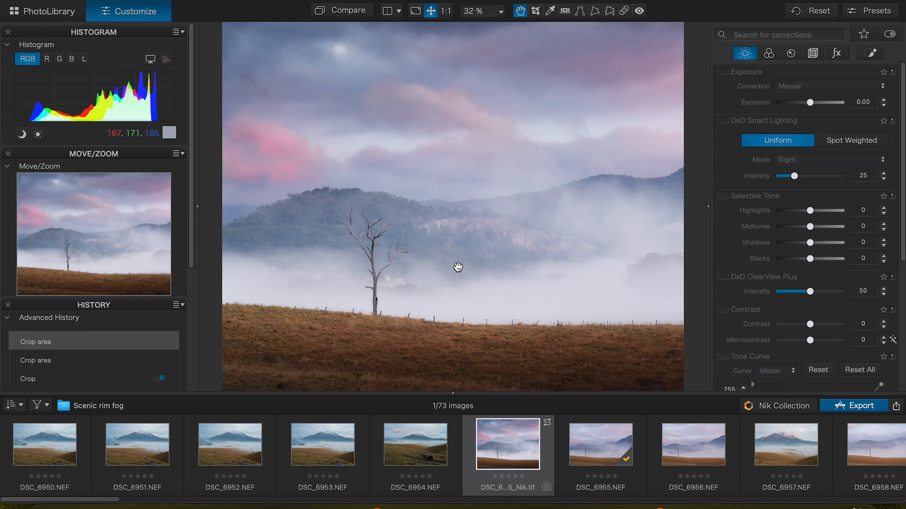
{"action": "key", "text": "Right"}
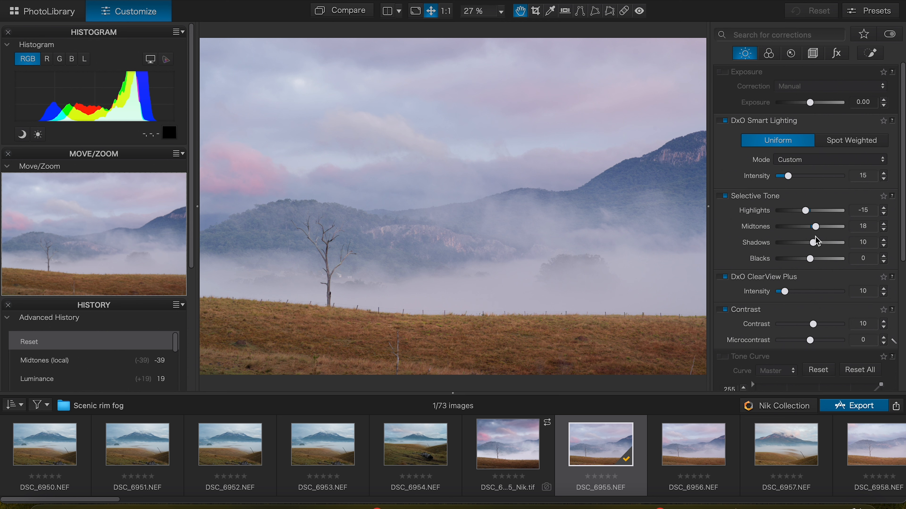
- Set the highlights to -18 and crop the photo to a 5x4 frame of about 4806 x 3845 px, excluding the dark mountain
{"action": "left_click_drag", "start_coordinate": [806, 211], "coordinate": [805, 213]}
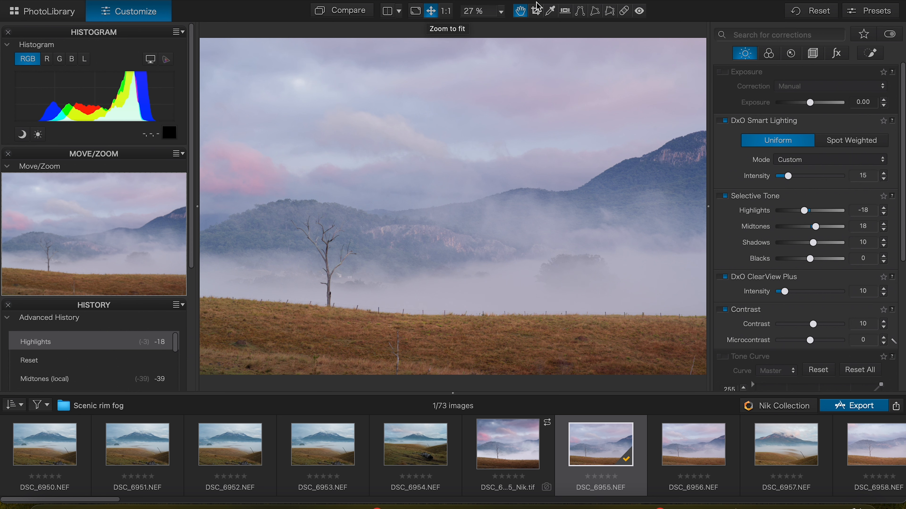
{"action": "left_click", "coordinate": [535, 10]}
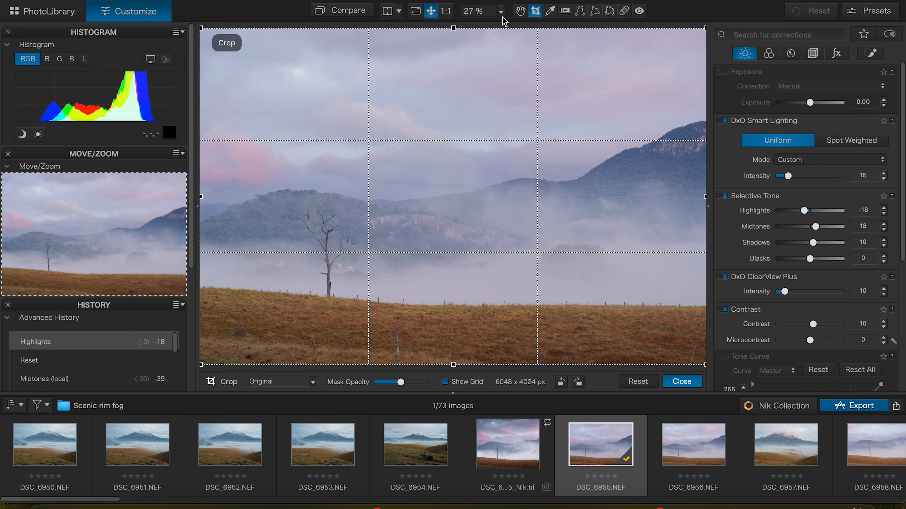
{"action": "left_click", "coordinate": [313, 385]}
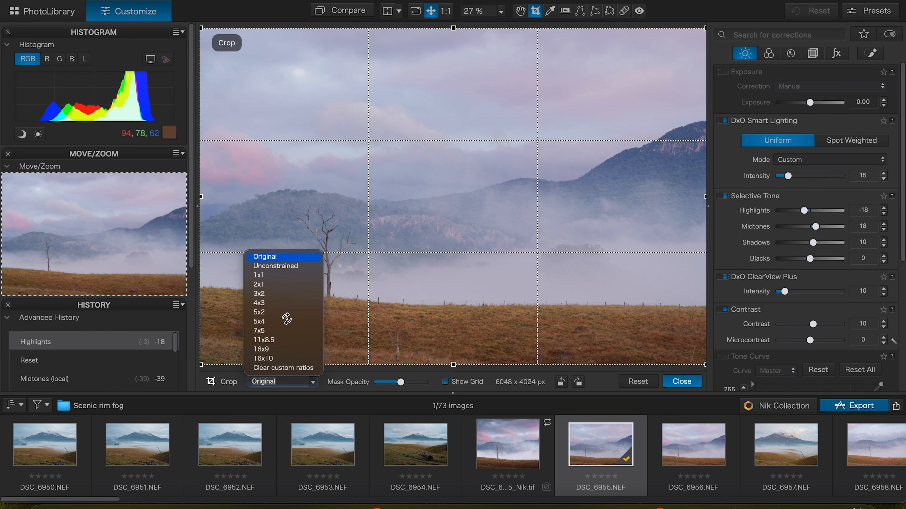
{"action": "left_click", "coordinate": [286, 319]}
{"action": "left_click_drag", "start_coordinate": [323, 287], "coordinate": [262, 312]}
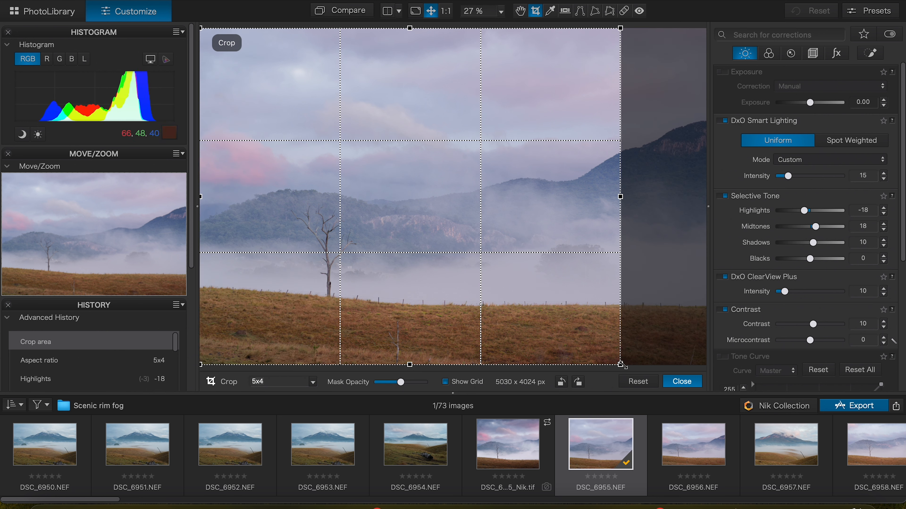
{"action": "left_click_drag", "start_coordinate": [620, 365], "coordinate": [602, 350]}
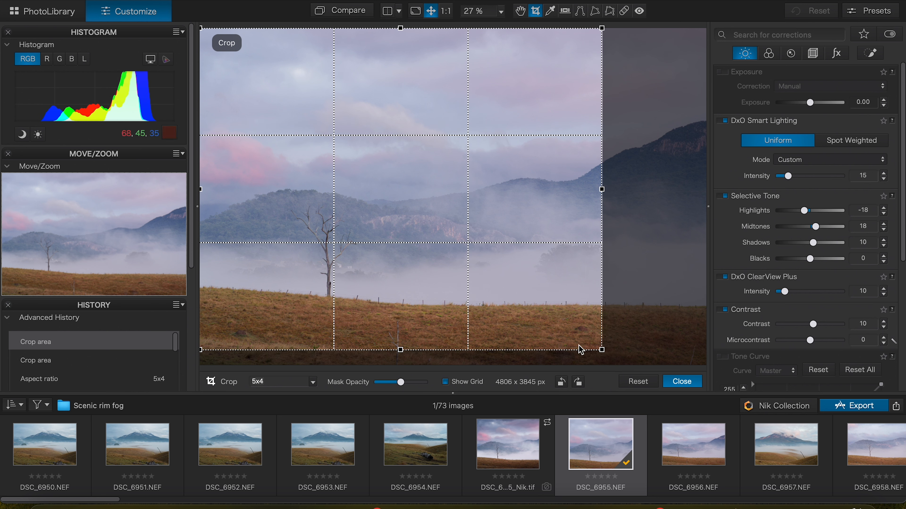
{"action": "left_click_drag", "start_coordinate": [562, 320], "coordinate": [566, 345]}
{"action": "key", "text": "Return"}
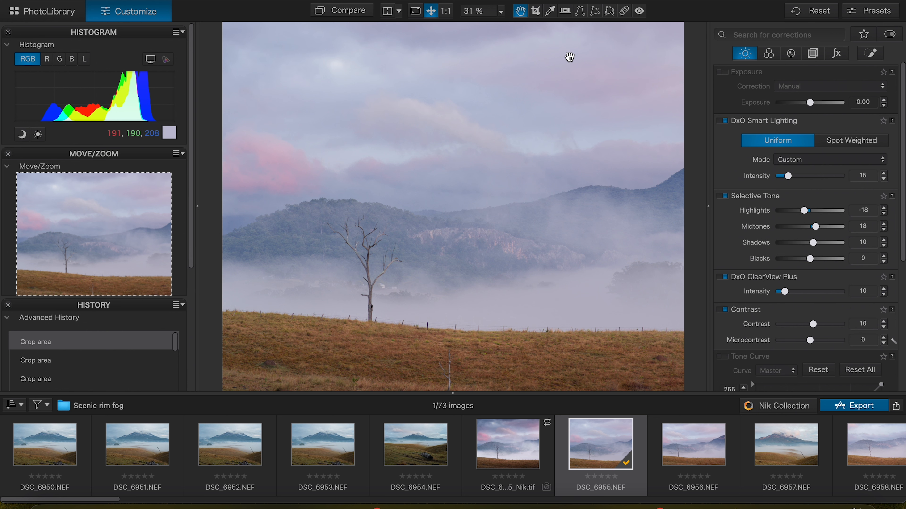
- Retouch the small dead plant out of the foreground grass with a 56 px Repair brush and inspect the area
{"action": "left_click", "coordinate": [625, 12]}
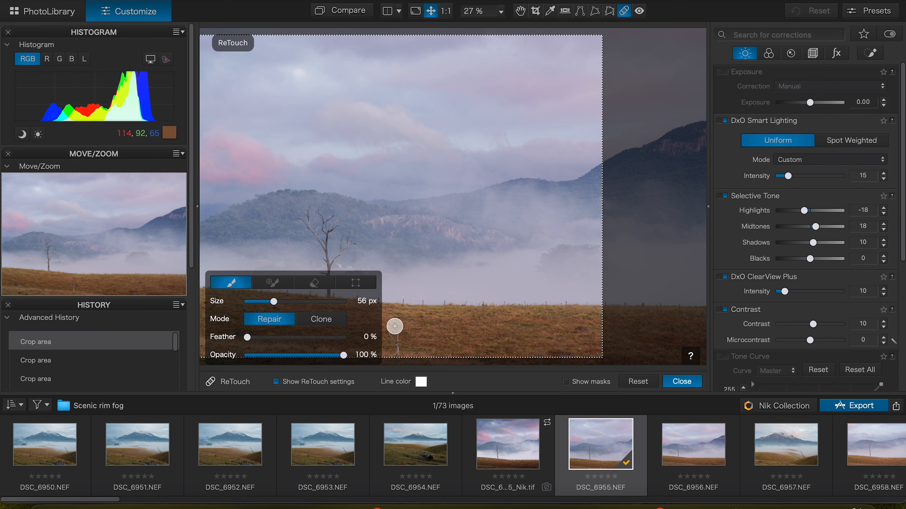
{"action": "mouse_move", "coordinate": [394, 326]}
{"action": "left_mouse_down"}
{"action": "mouse_move", "coordinate": [396, 358]}
{"action": "mouse_move", "coordinate": [396, 335]}
{"action": "left_mouse_up"}
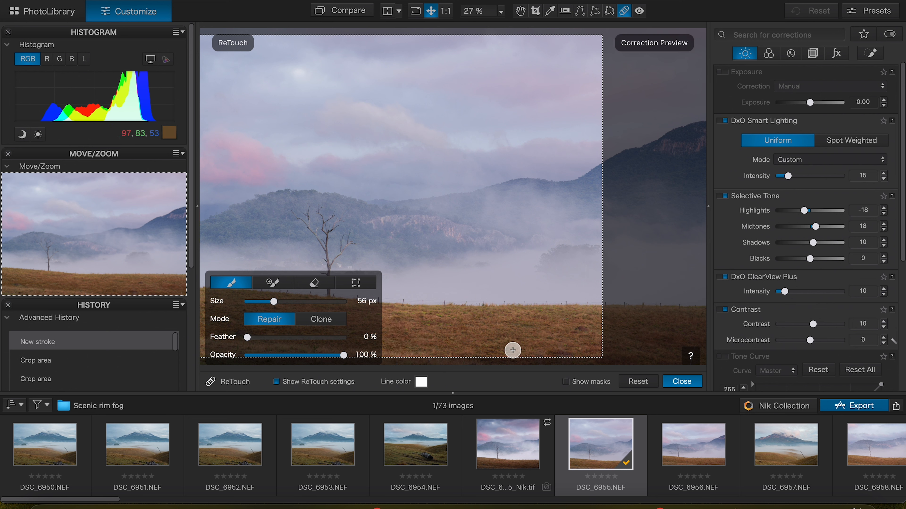
{"action": "left_click", "coordinate": [682, 381]}
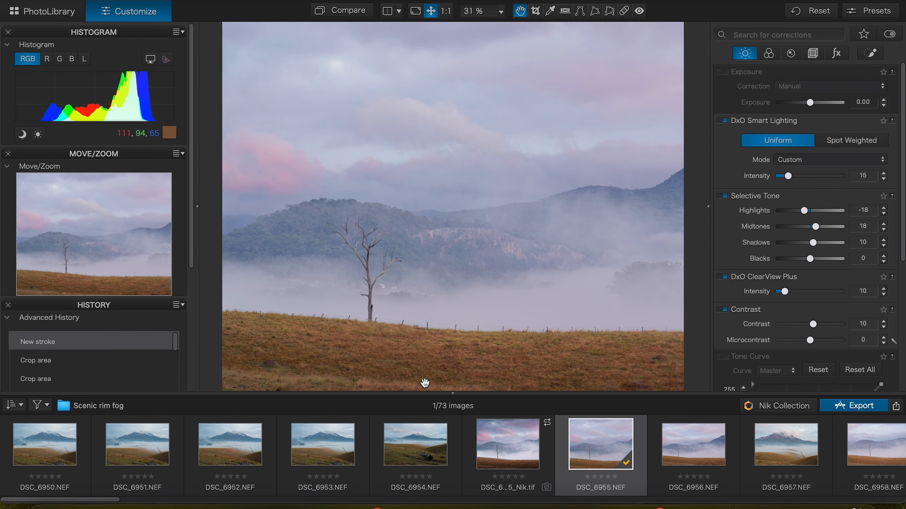
{"action": "scroll", "coordinate": [434, 377], "scroll_direction": "up", "scroll_amount": 3}
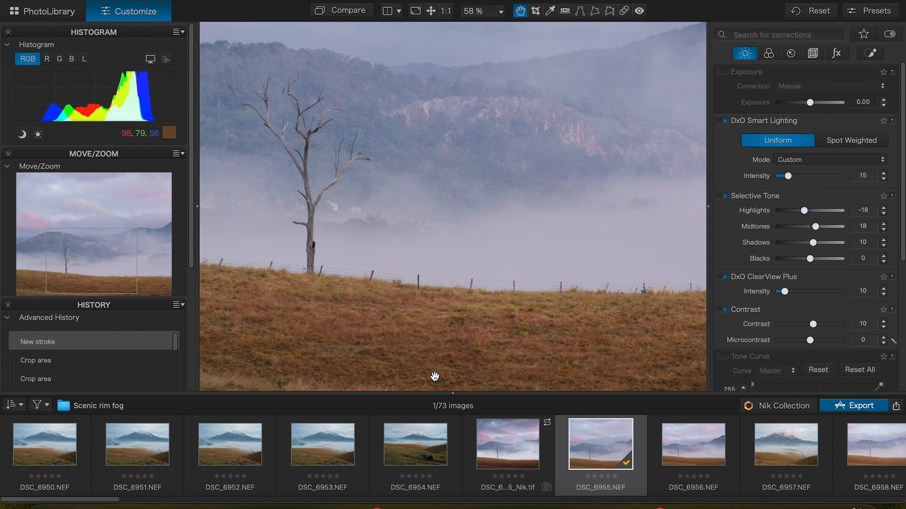
{"action": "scroll", "coordinate": [435, 378], "scroll_direction": "down", "scroll_amount": 3}
{"action": "scroll", "coordinate": [434, 377], "scroll_direction": "down", "scroll_amount": 3}
{"action": "scroll", "coordinate": [435, 377], "scroll_direction": "up", "scroll_amount": 3}
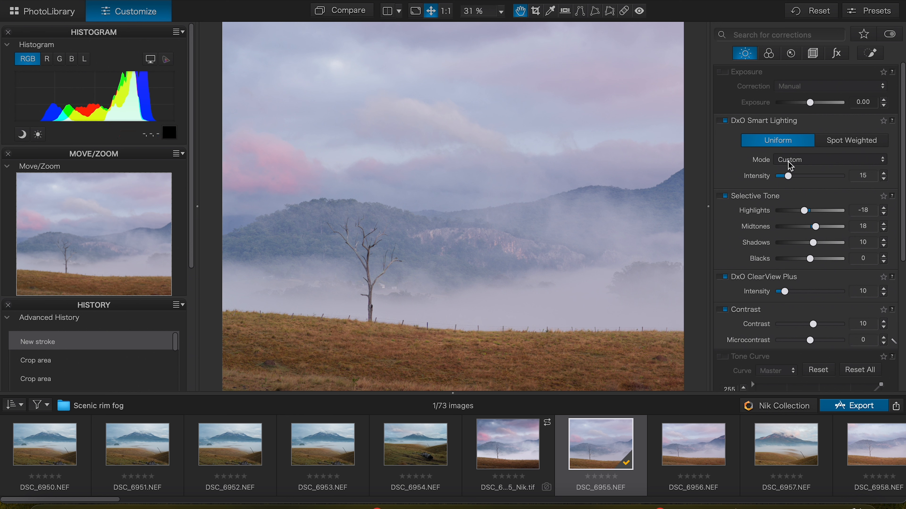
- Set the Smart Lighting intensity to 36, and the selective tone shadows to -3 and highlights to -25
{"action": "left_click_drag", "start_coordinate": [789, 178], "coordinate": [800, 176]}
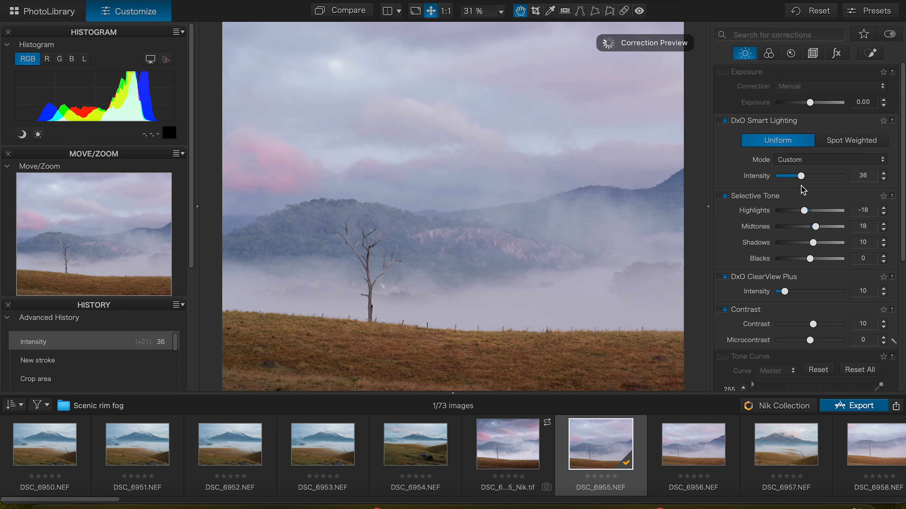
{"action": "left_click_drag", "start_coordinate": [815, 245], "coordinate": [801, 215]}
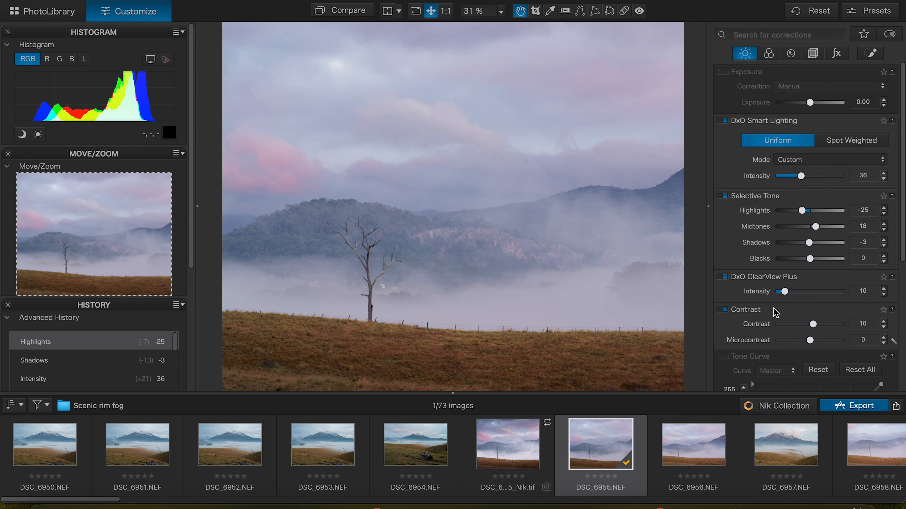
- Set the global ClearView Plus intensity to 24
{"action": "scroll", "coordinate": [774, 309], "scroll_direction": "down", "scroll_amount": 5}
{"action": "scroll", "coordinate": [773, 309], "scroll_direction": "up", "scroll_amount": 5}
{"action": "left_click_drag", "start_coordinate": [787, 290], "coordinate": [796, 296]}
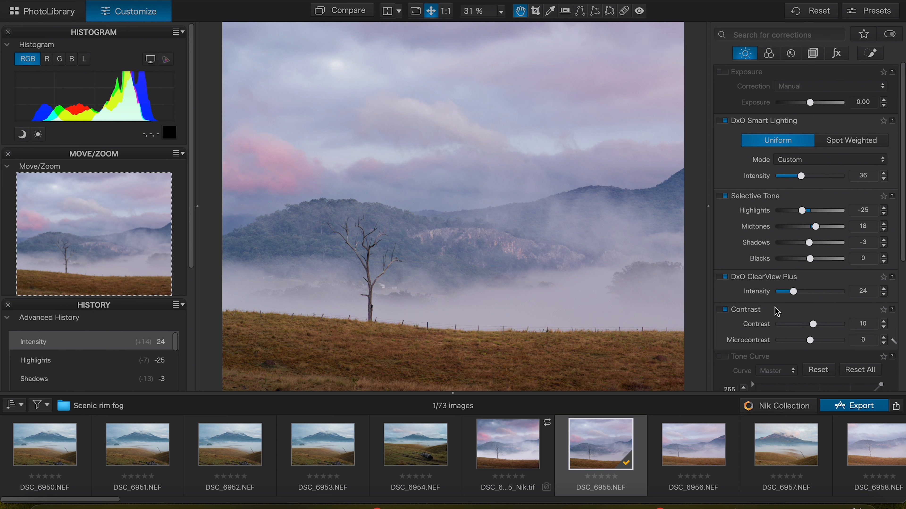
- Add a shadow point and a slightly raised highlight point to the master tone curve, and set the selective tone shadows to 9
{"action": "scroll", "coordinate": [776, 307], "scroll_direction": "down", "scroll_amount": 10}
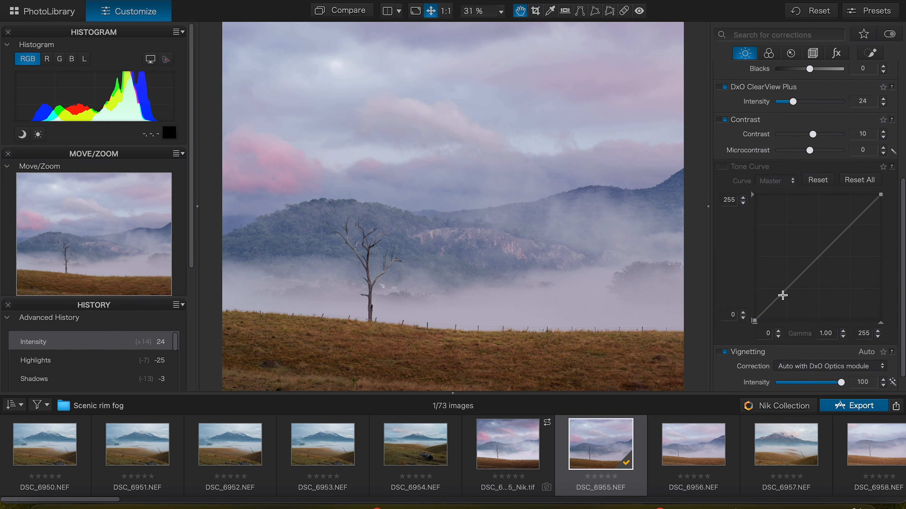
{"action": "left_click", "coordinate": [782, 295]}
{"action": "left_click_drag", "start_coordinate": [855, 221], "coordinate": [853, 217]}
{"action": "scroll", "coordinate": [759, 223], "scroll_direction": "up", "scroll_amount": 10}
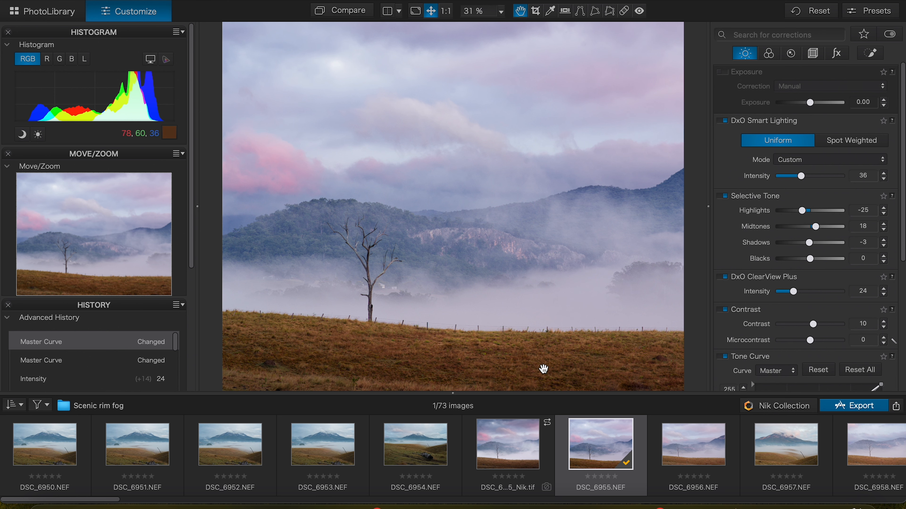
{"action": "left_click_drag", "start_coordinate": [811, 246], "coordinate": [814, 245]}
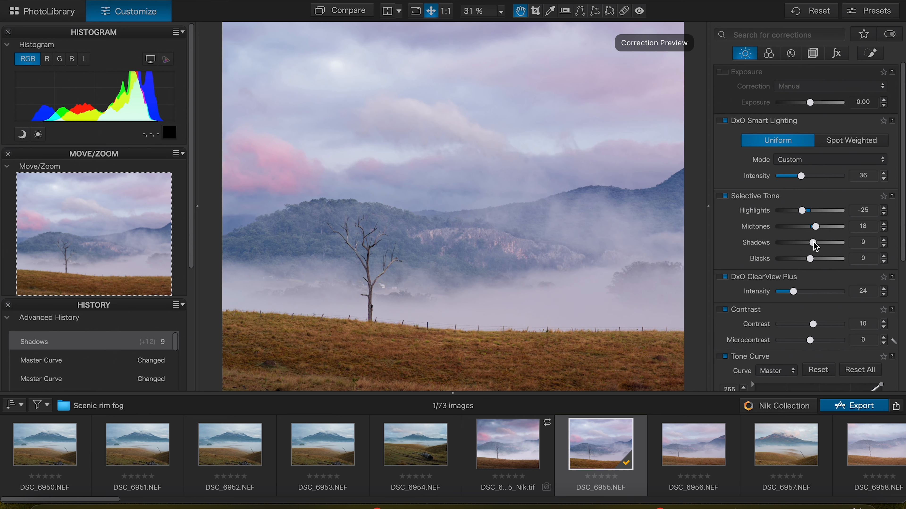
- Enable local adjustments, add a graduated filter from the top of the sky down to the hills, and set its exposure to -0.81
{"action": "left_click", "coordinate": [871, 53]}
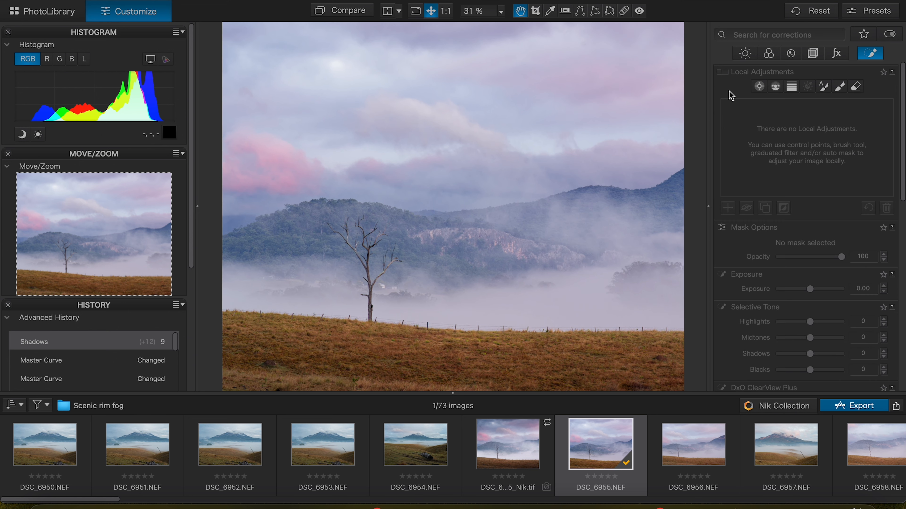
{"action": "left_click", "coordinate": [724, 73]}
{"action": "left_click", "coordinate": [792, 88]}
{"action": "left_click_drag", "start_coordinate": [313, 28], "coordinate": [323, 224]}
{"action": "left_click_drag", "start_coordinate": [809, 288], "coordinate": [805, 291]}
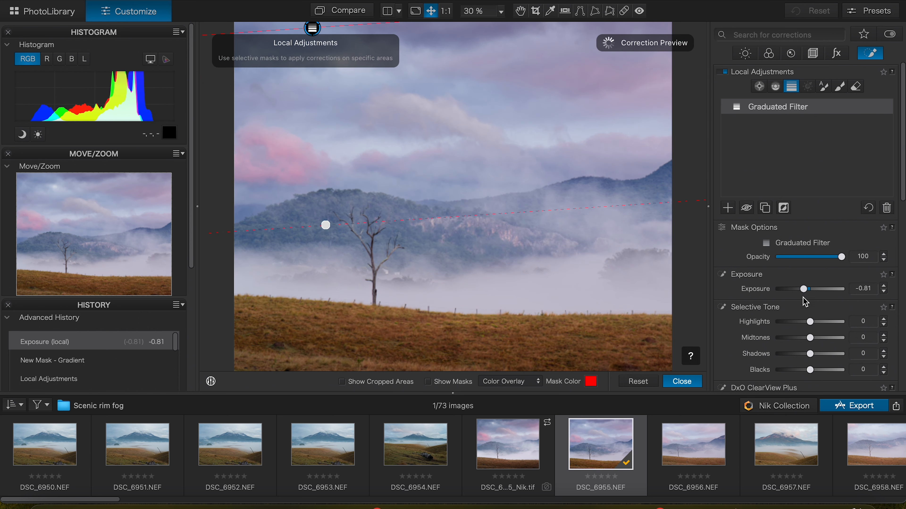
- Set the graduated filter's shadows to -24 and its ClearView Plus intensity to 4
{"action": "left_click_drag", "start_coordinate": [809, 354], "coordinate": [801, 355]}
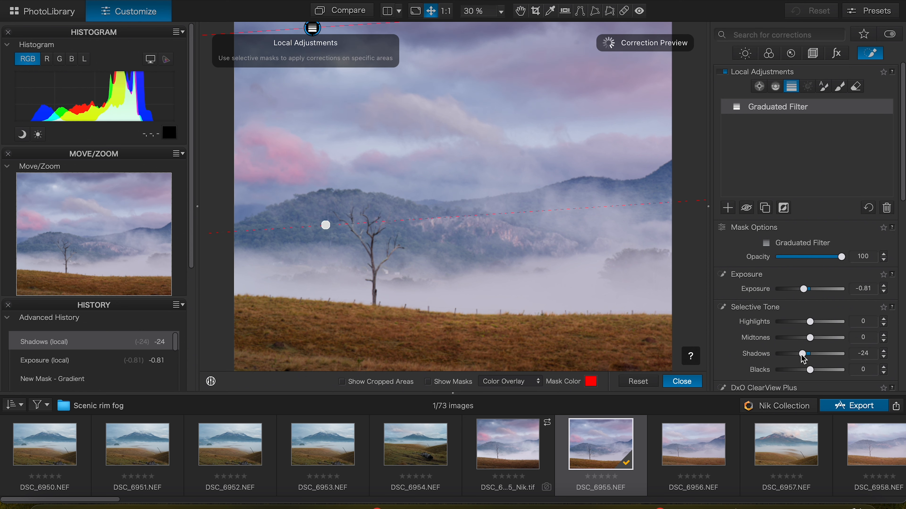
{"action": "scroll", "coordinate": [776, 360], "scroll_direction": "down", "scroll_amount": 5}
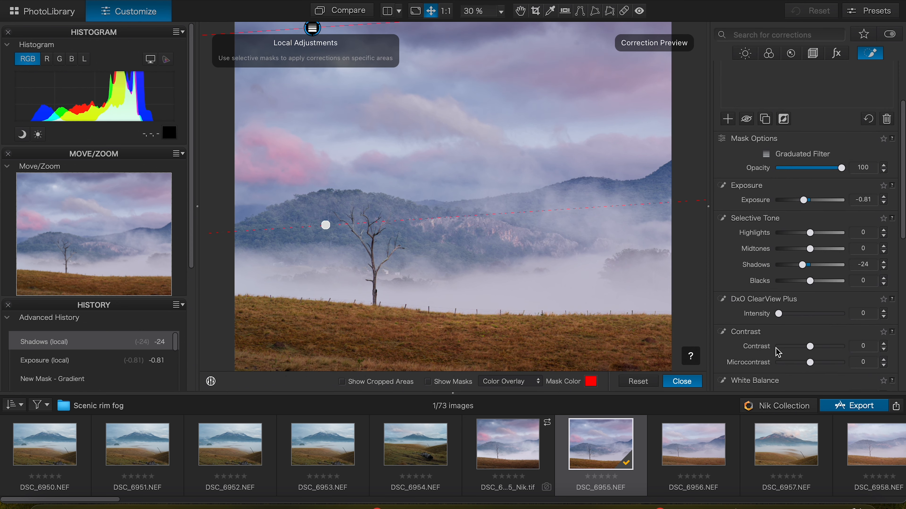
{"action": "left_click_drag", "start_coordinate": [779, 313], "coordinate": [784, 315]}
{"action": "scroll", "coordinate": [755, 267], "scroll_direction": "up", "scroll_amount": 5}
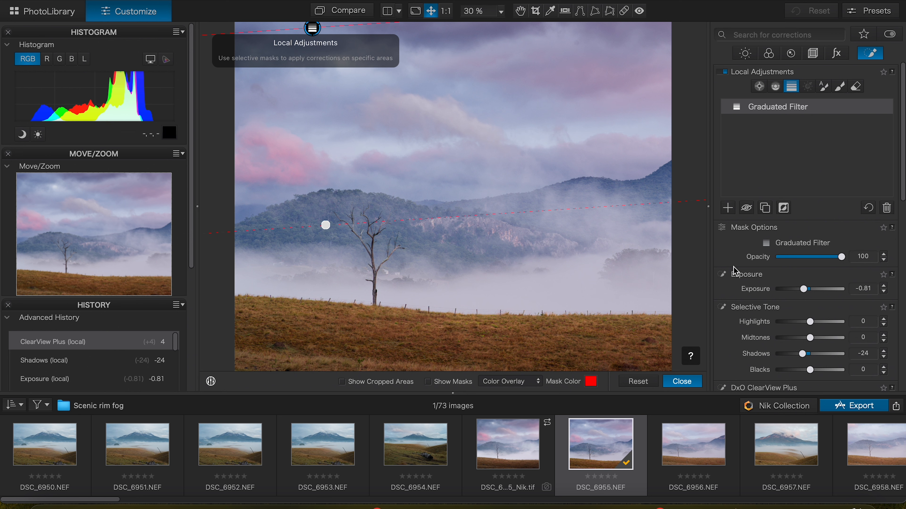
- Set the graduated filter's saturation to -25, vibrancy to -3 and white balance temperature to 6734
{"action": "scroll", "coordinate": [736, 249], "scroll_direction": "down", "scroll_amount": 12}
{"action": "scroll", "coordinate": [736, 250], "scroll_direction": "down", "scroll_amount": 1}
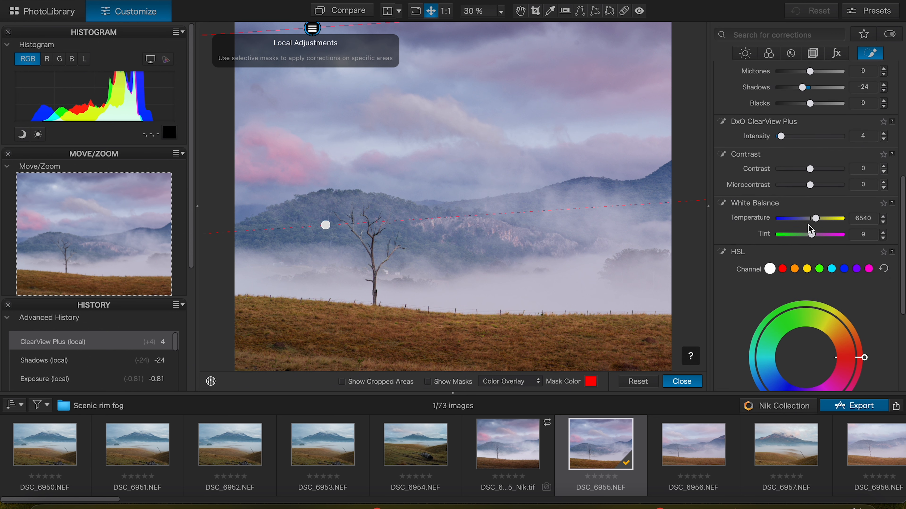
{"action": "scroll", "coordinate": [735, 252], "scroll_direction": "down", "scroll_amount": 10}
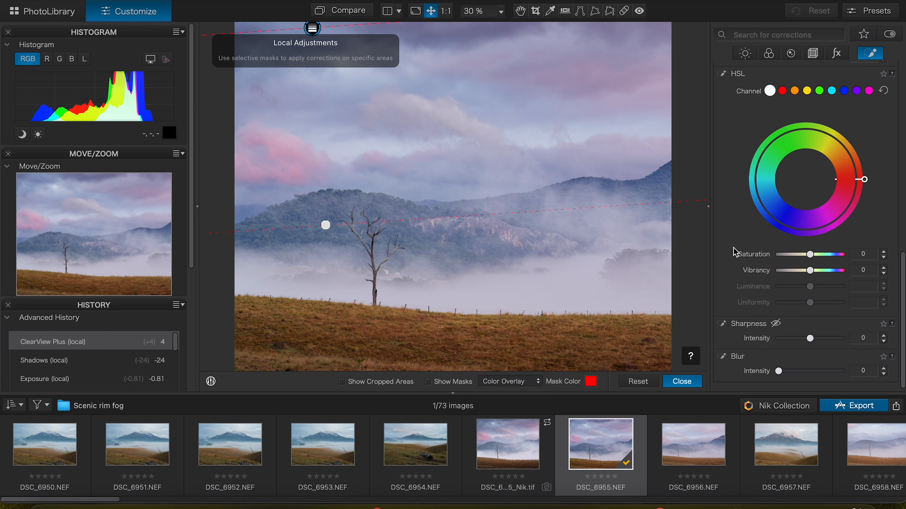
{"action": "left_click_drag", "start_coordinate": [813, 263], "coordinate": [805, 266]}
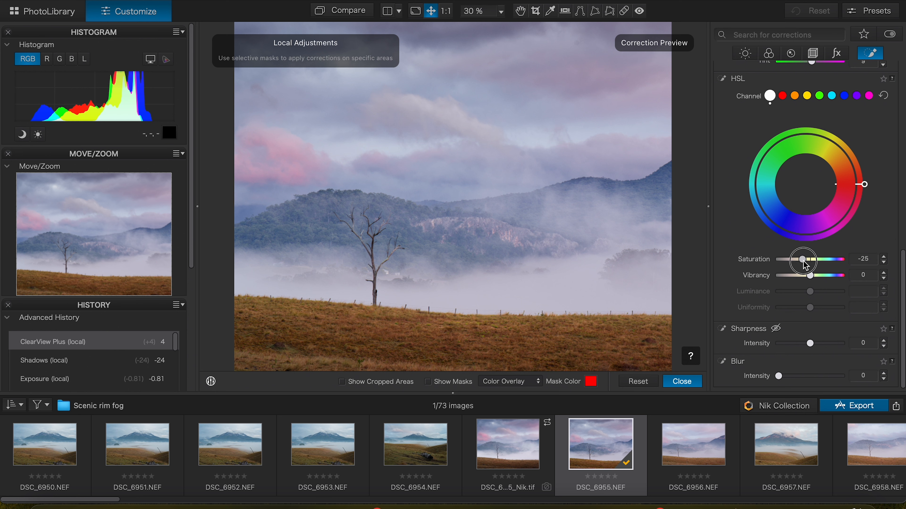
{"action": "left_click_drag", "start_coordinate": [810, 275], "coordinate": [811, 280]}
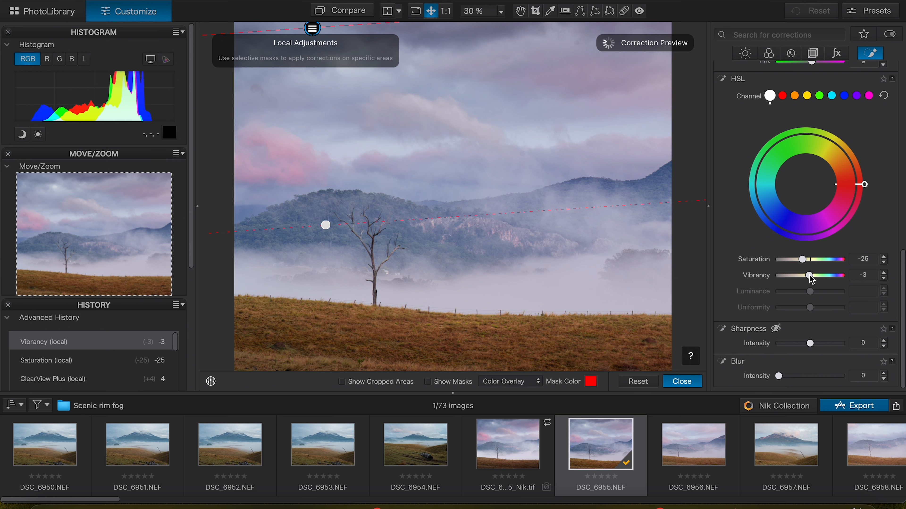
{"action": "scroll", "coordinate": [750, 225], "scroll_direction": "up", "scroll_amount": 10}
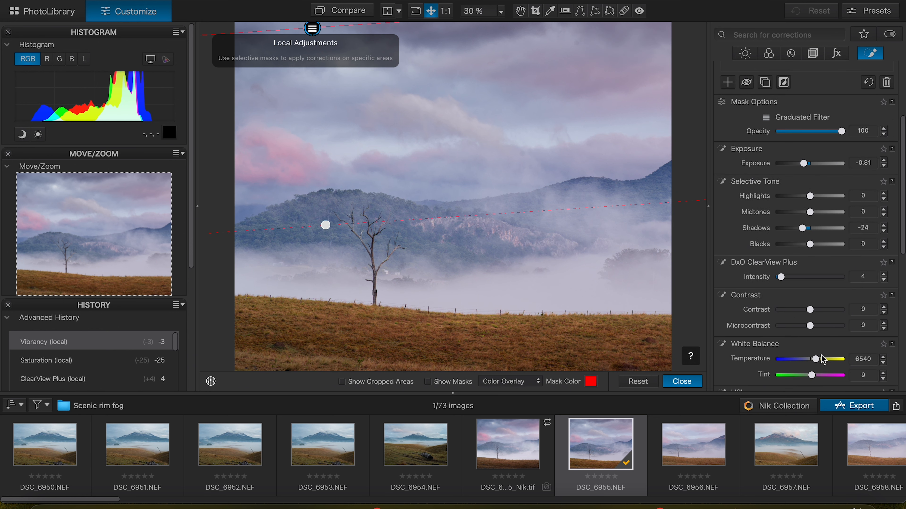
{"action": "left_click_drag", "start_coordinate": [822, 360], "coordinate": [813, 380]}
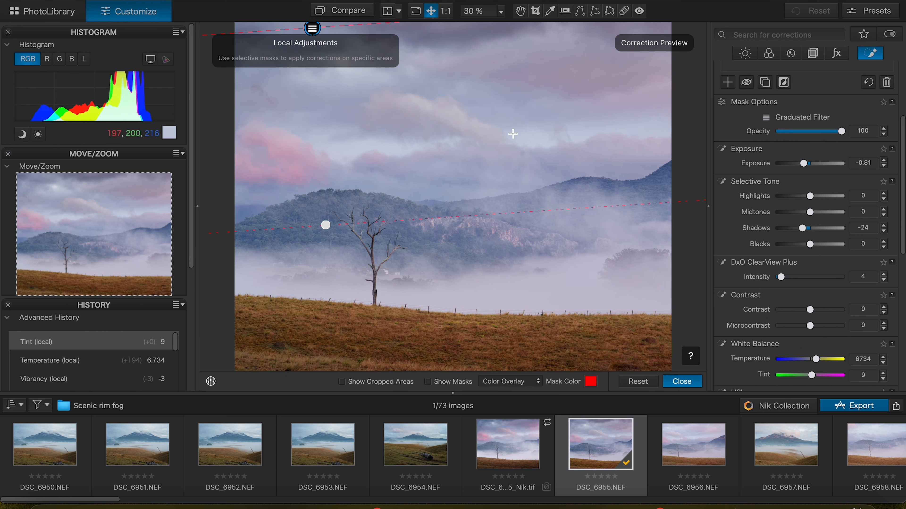
- Tighten the 5x4 crop to about 4419 x 3537 px, trimming the upper sky, and reposition the frame slightly
{"action": "left_click", "coordinate": [535, 11]}
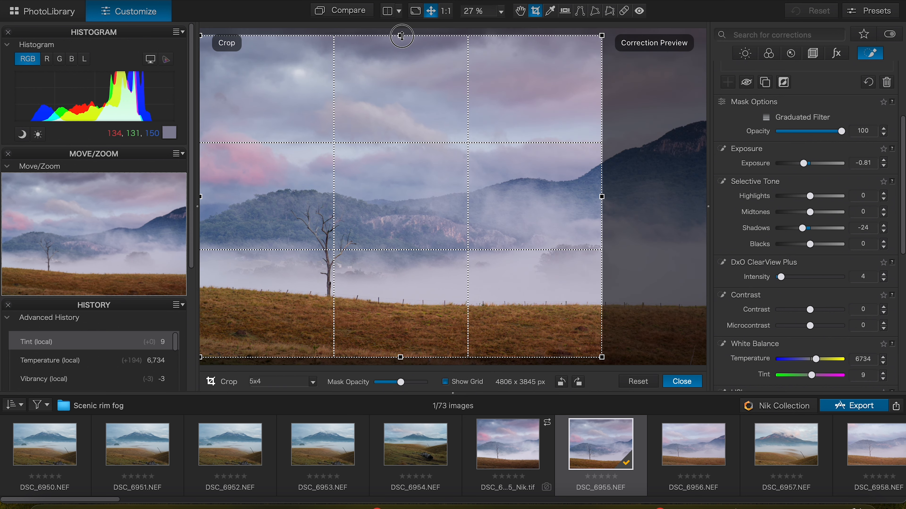
{"action": "left_click_drag", "start_coordinate": [401, 35], "coordinate": [404, 61]}
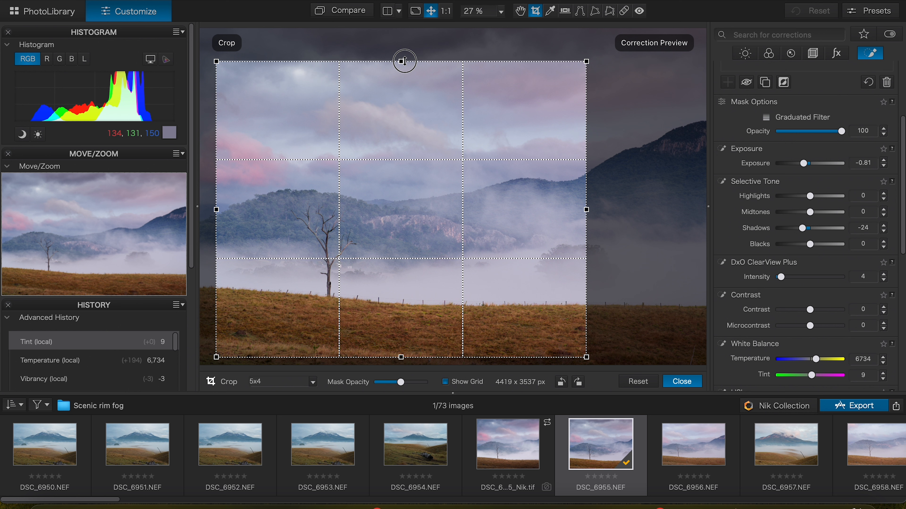
{"action": "left_click_drag", "start_coordinate": [408, 136], "coordinate": [397, 130]}
{"action": "key", "text": "Return"}
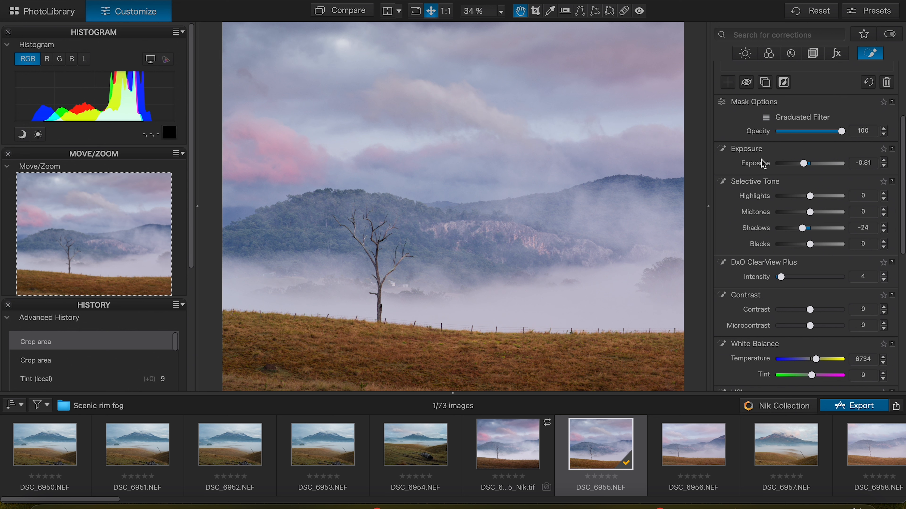
- Add an enlarged control point on the fog right of the tree, with highlights at 28 and midtones at 43
{"action": "left_click", "coordinate": [866, 54]}
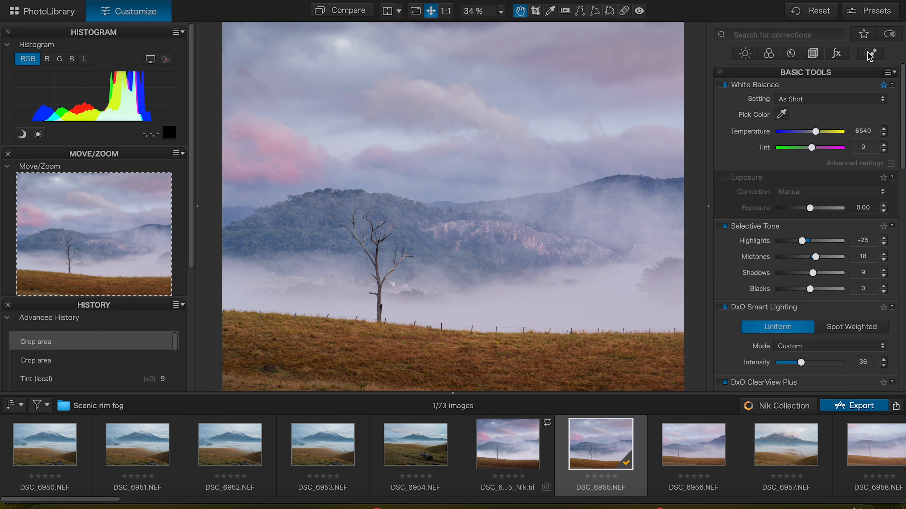
{"action": "left_click", "coordinate": [870, 54]}
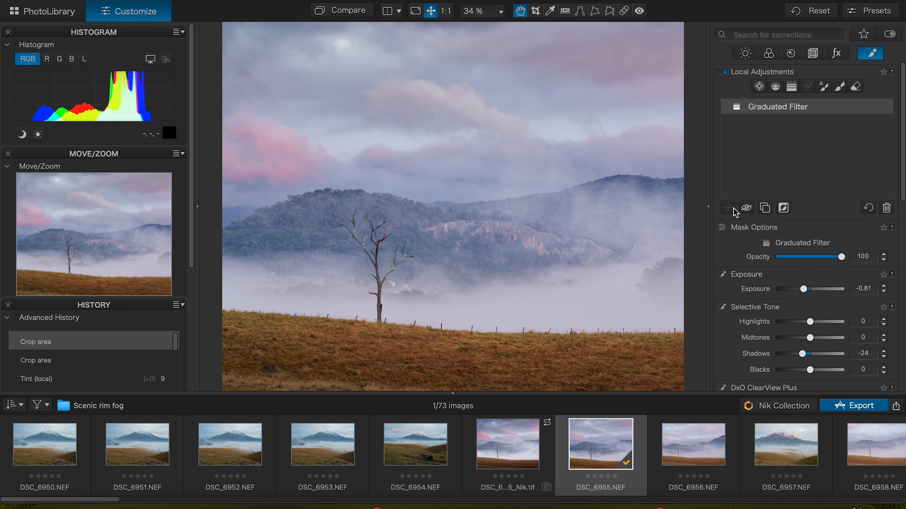
{"action": "left_click", "coordinate": [759, 87]}
{"action": "left_click", "coordinate": [565, 274]}
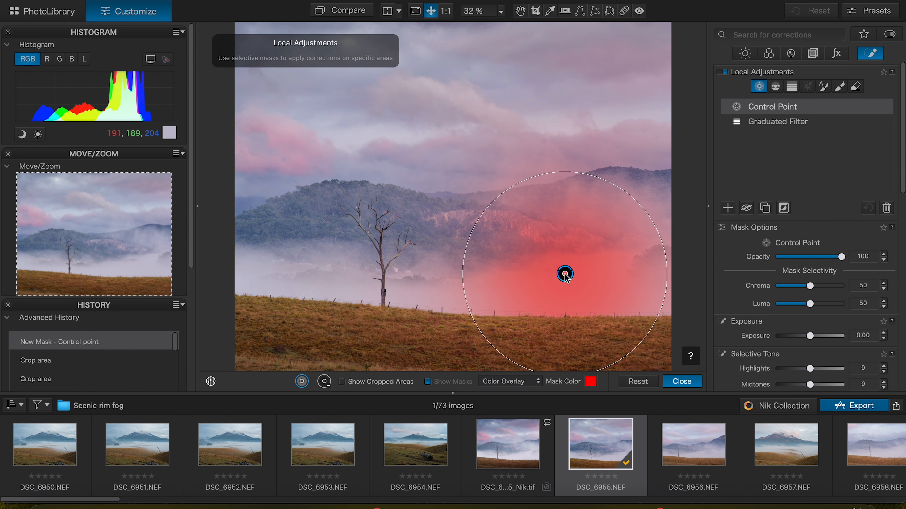
{"action": "left_click_drag", "start_coordinate": [462, 275], "coordinate": [435, 277]}
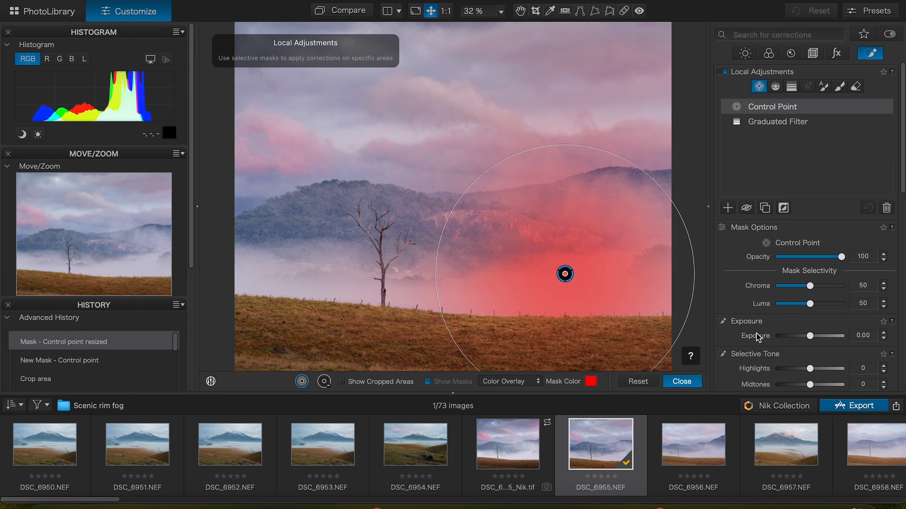
{"action": "scroll", "coordinate": [813, 328], "scroll_direction": "down", "scroll_amount": 5}
{"action": "mouse_move", "coordinate": [811, 305]}
{"action": "left_mouse_down"}
{"action": "mouse_move", "coordinate": [824, 305]}
{"action": "mouse_move", "coordinate": [819, 292]}
{"action": "left_mouse_up"}
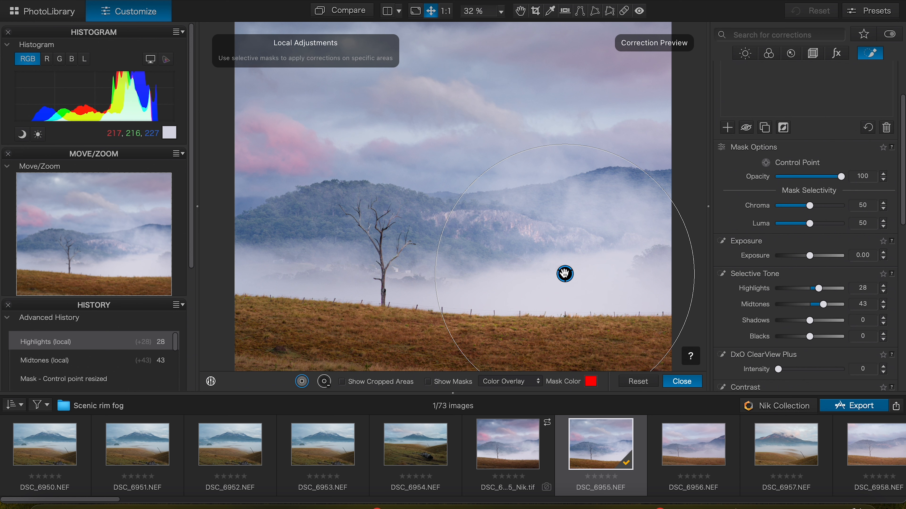
- Duplicate the fog control point and position the copy on the fog just right of the tree, checking its mask overlay
{"action": "left_click", "coordinate": [766, 127]}
{"action": "left_click_drag", "start_coordinate": [564, 274], "coordinate": [431, 280]}
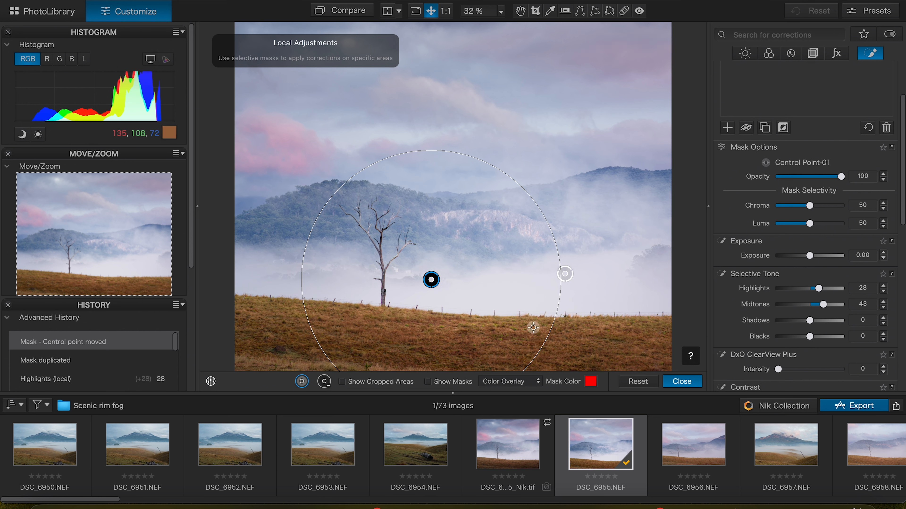
{"action": "left_click", "coordinate": [427, 381]}
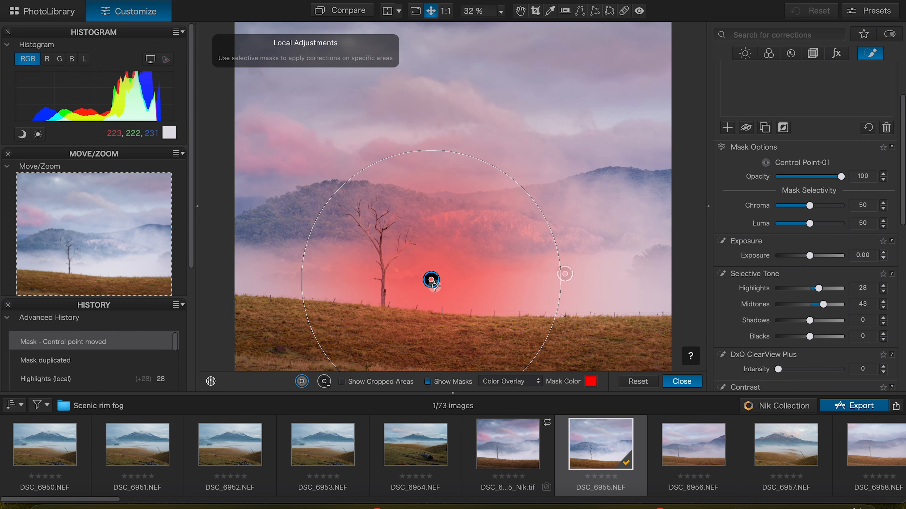
{"action": "left_click_drag", "start_coordinate": [431, 280], "coordinate": [445, 275]}
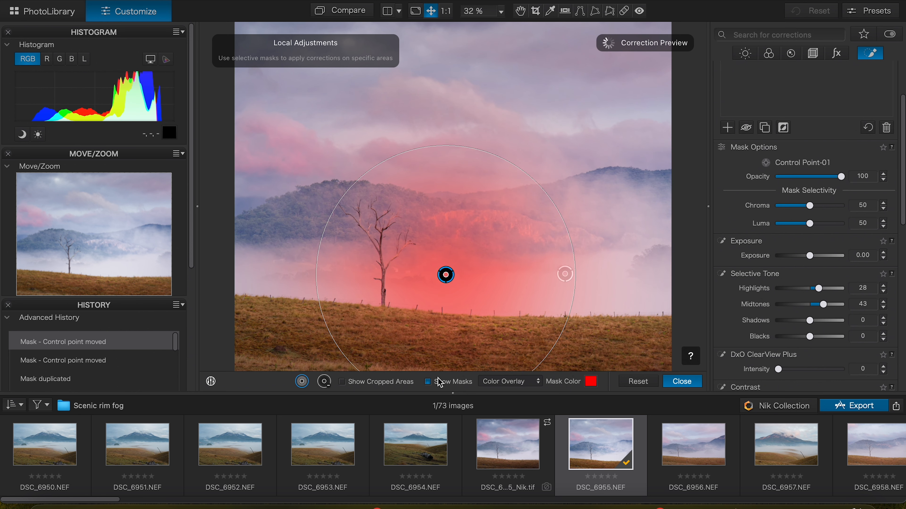
{"action": "left_click", "coordinate": [427, 381]}
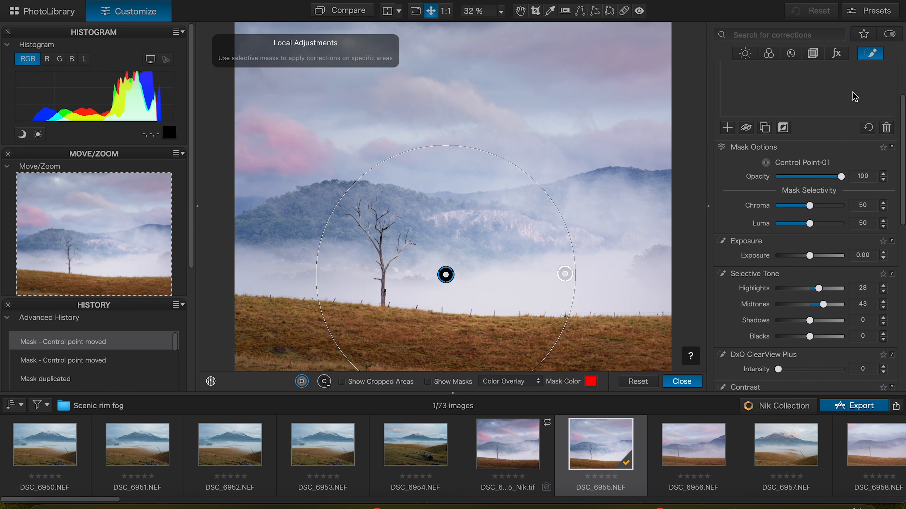
- Add a second graduated filter from the image's lower edge up into the fog, with exposure -0.34 and shadows -10
{"action": "left_click", "coordinate": [870, 54]}
{"action": "left_click", "coordinate": [870, 55]}
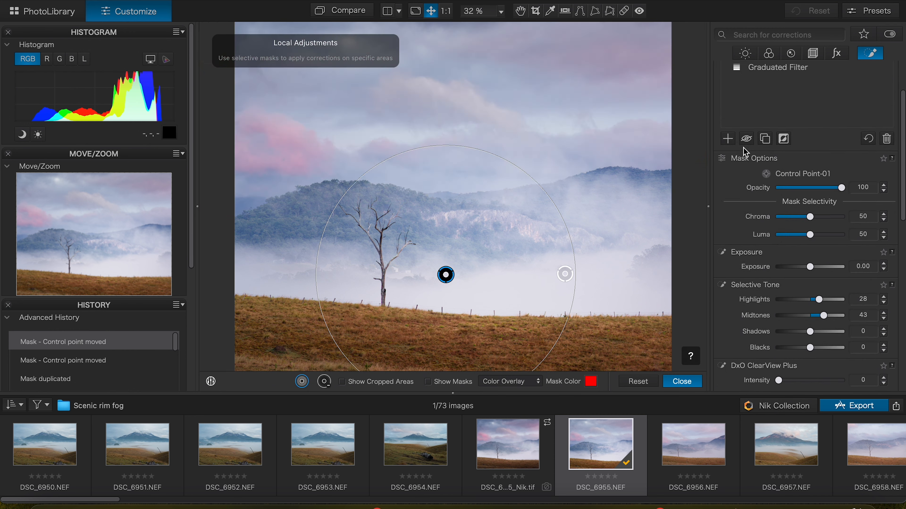
{"action": "left_click", "coordinate": [750, 160]}
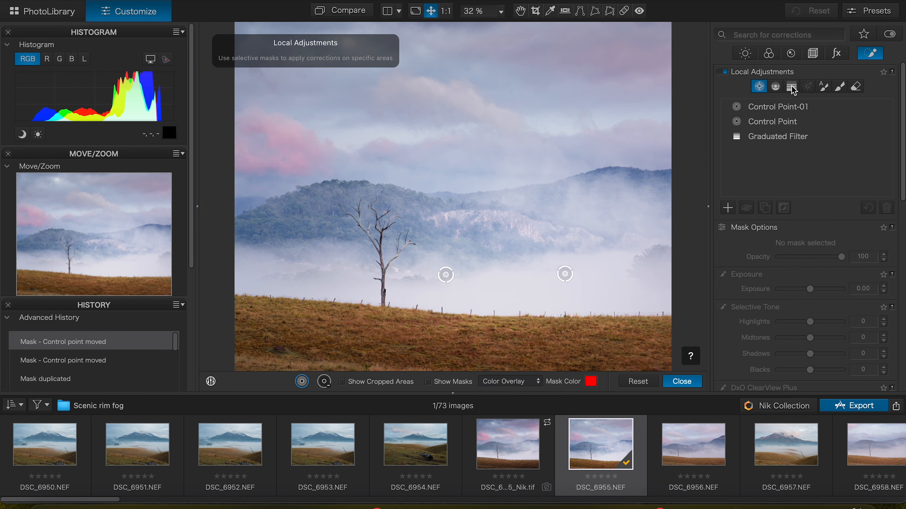
{"action": "left_click", "coordinate": [792, 87]}
{"action": "left_click_drag", "start_coordinate": [480, 350], "coordinate": [478, 282]}
{"action": "left_click_drag", "start_coordinate": [811, 294], "coordinate": [808, 294]}
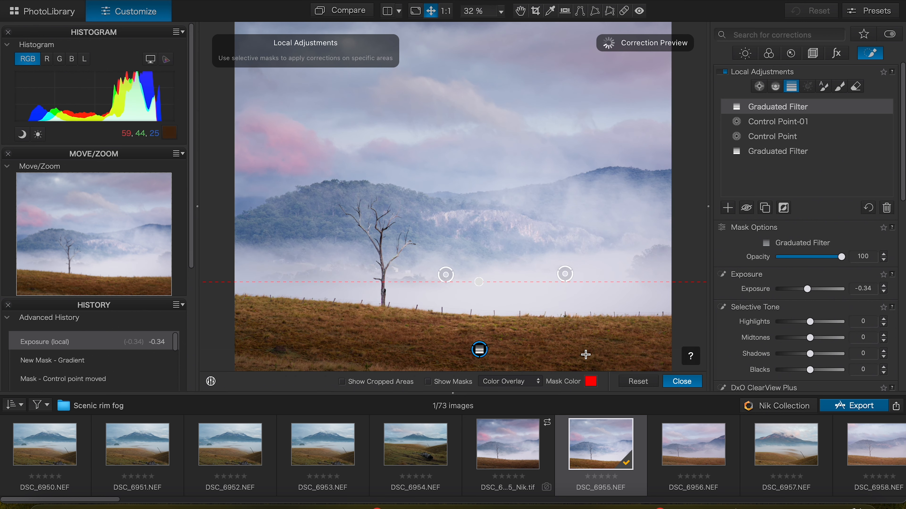
{"action": "left_click_drag", "start_coordinate": [582, 349], "coordinate": [582, 365]}
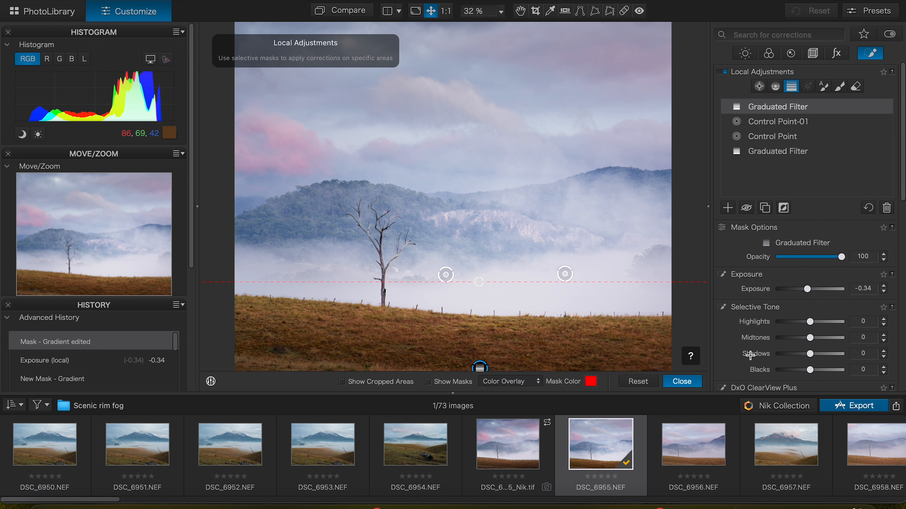
{"action": "left_click_drag", "start_coordinate": [811, 358], "coordinate": [808, 360]}
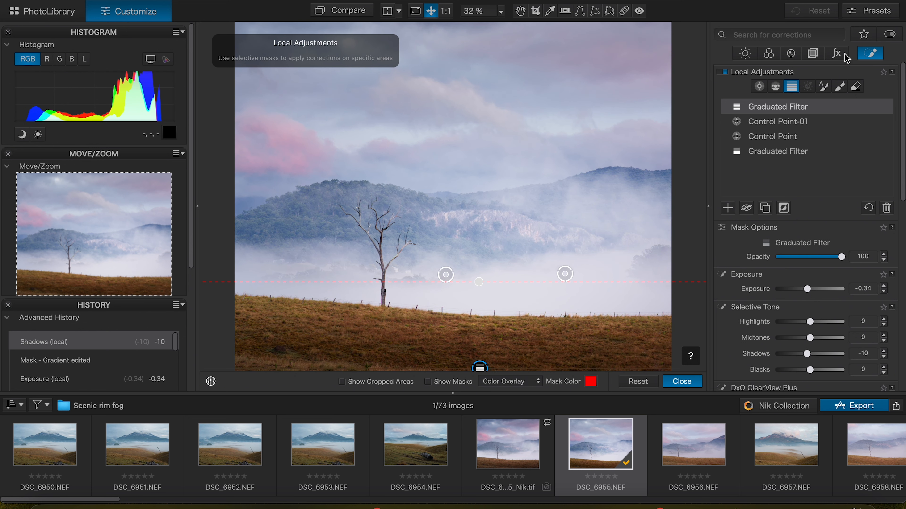
- Test global blacks at 50 and contrast at -36, and settle on blacks 4 and contrast 7
{"action": "left_click", "coordinate": [745, 54]}
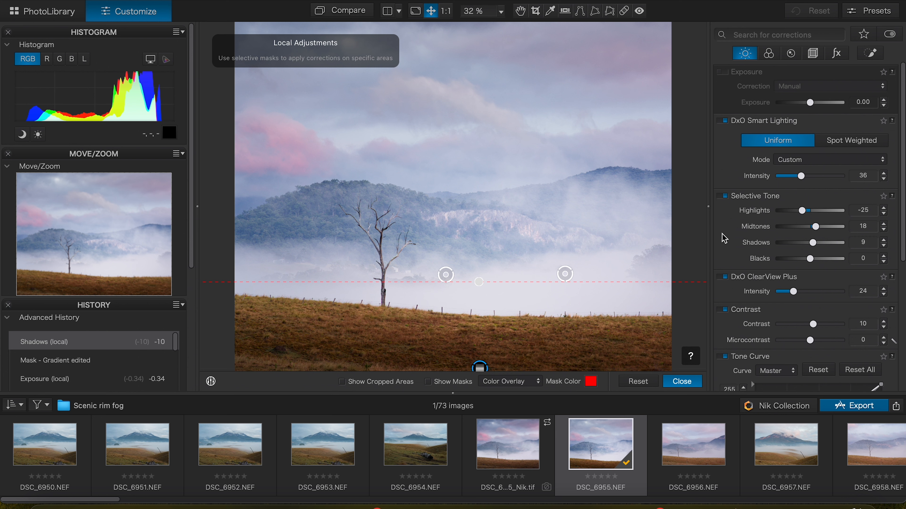
{"action": "left_click_drag", "start_coordinate": [814, 261], "coordinate": [827, 262]}
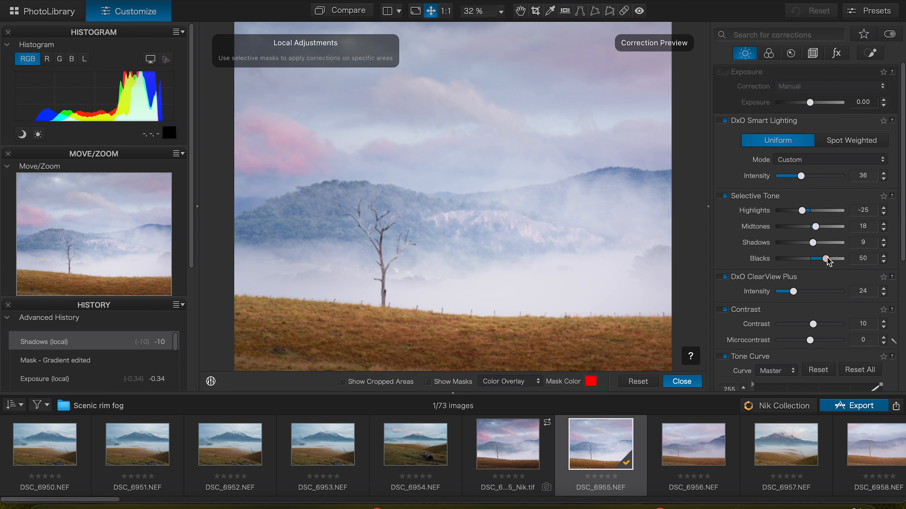
{"action": "left_click_drag", "start_coordinate": [813, 325], "coordinate": [800, 329]}
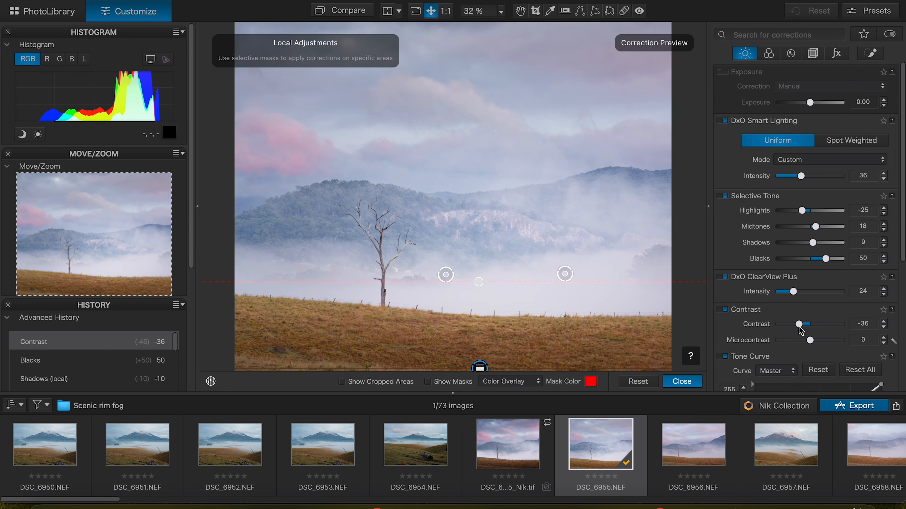
{"action": "left_click_drag", "start_coordinate": [799, 329], "coordinate": [811, 325]}
{"action": "left_click_drag", "start_coordinate": [825, 258], "coordinate": [812, 266]}
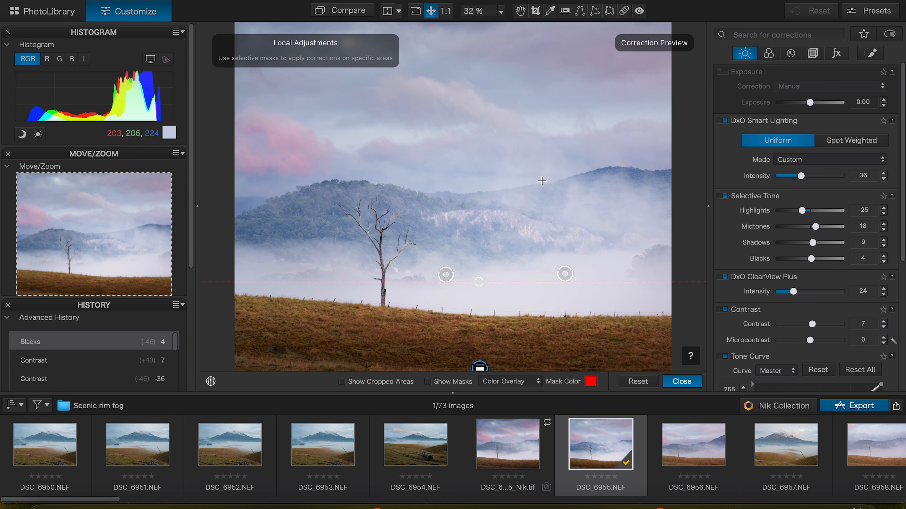
- Extend the sky's graduated filter slightly downward, set its blacks to -61 and midtones to -33, and close local adjustments
{"action": "left_click", "coordinate": [871, 54]}
{"action": "left_click", "coordinate": [836, 54]}
{"action": "left_click", "coordinate": [870, 53]}
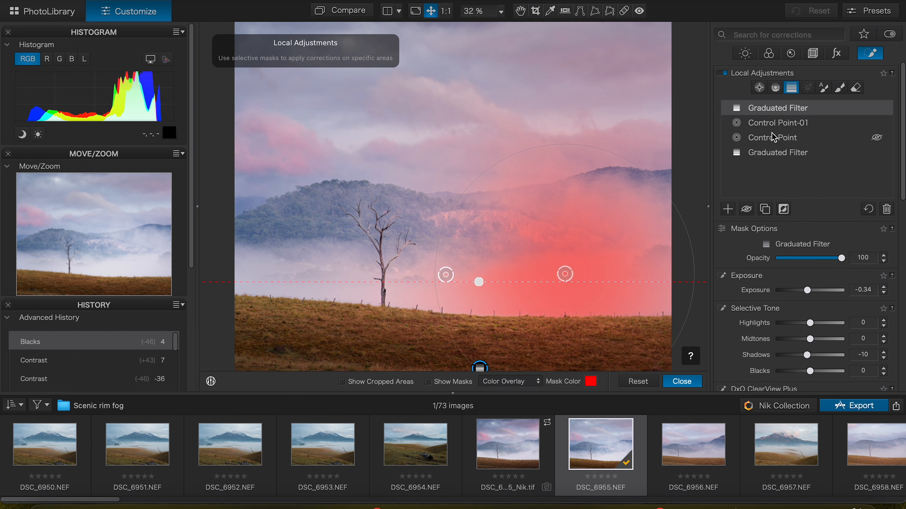
{"action": "left_click", "coordinate": [771, 153]}
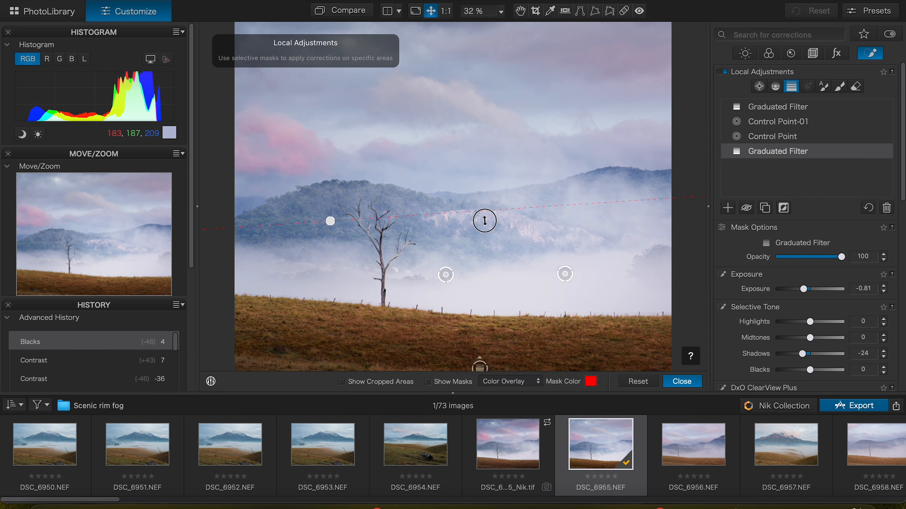
{"action": "left_click_drag", "start_coordinate": [484, 221], "coordinate": [484, 227]}
{"action": "scroll", "coordinate": [748, 315], "scroll_direction": "down", "scroll_amount": 1}
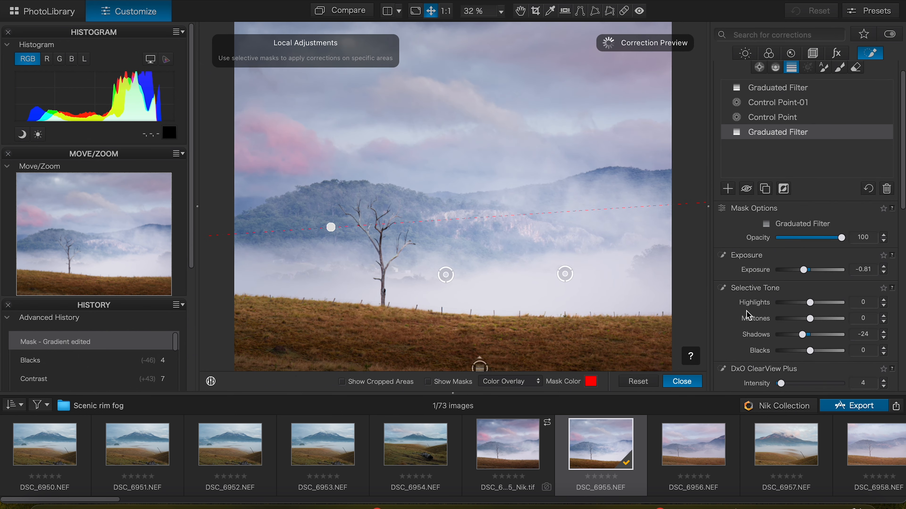
{"action": "scroll", "coordinate": [748, 316], "scroll_direction": "down", "scroll_amount": 1}
{"action": "left_click_drag", "start_coordinate": [810, 328], "coordinate": [790, 325]}
{"action": "mouse_move", "coordinate": [810, 293]}
{"action": "left_mouse_down"}
{"action": "mouse_move", "coordinate": [792, 301]}
{"action": "mouse_move", "coordinate": [800, 301]}
{"action": "left_mouse_up"}
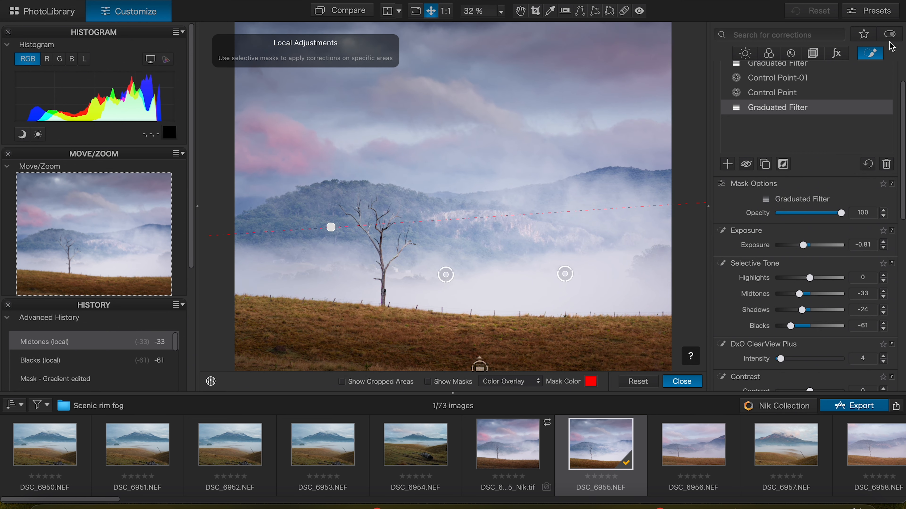
{"action": "left_click", "coordinate": [874, 54]}
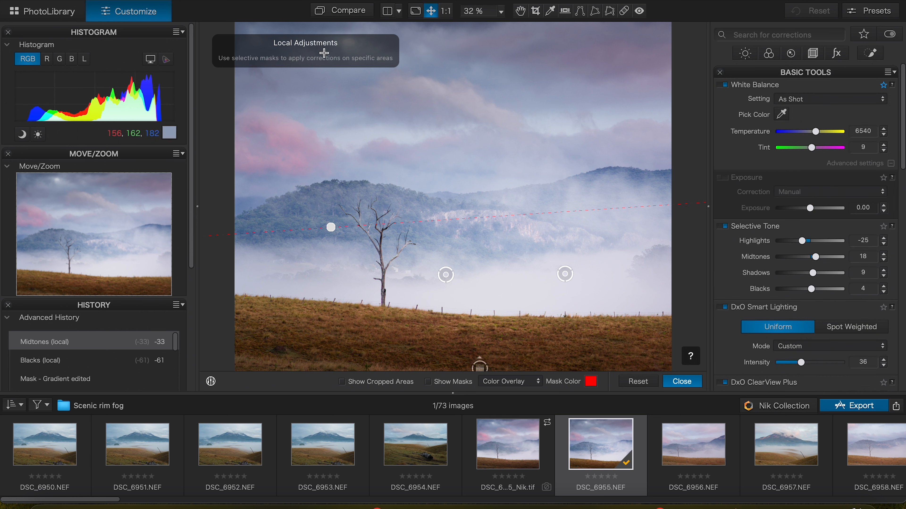
{"action": "left_click", "coordinate": [749, 57]}
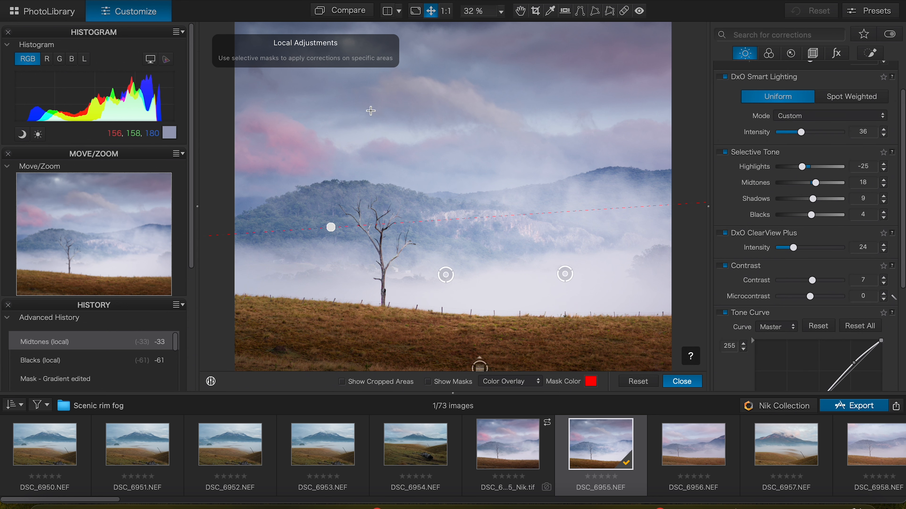
{"action": "left_click", "coordinate": [679, 381]}
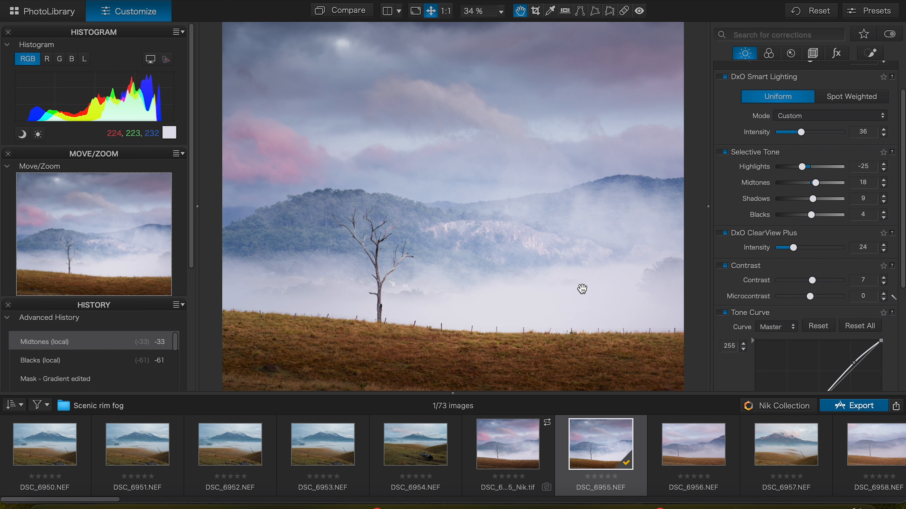
- Shift the 5x4 crop frame slightly to the right and apply it
{"action": "left_click", "coordinate": [535, 11]}
{"action": "left_click_drag", "start_coordinate": [405, 157], "coordinate": [417, 157]}
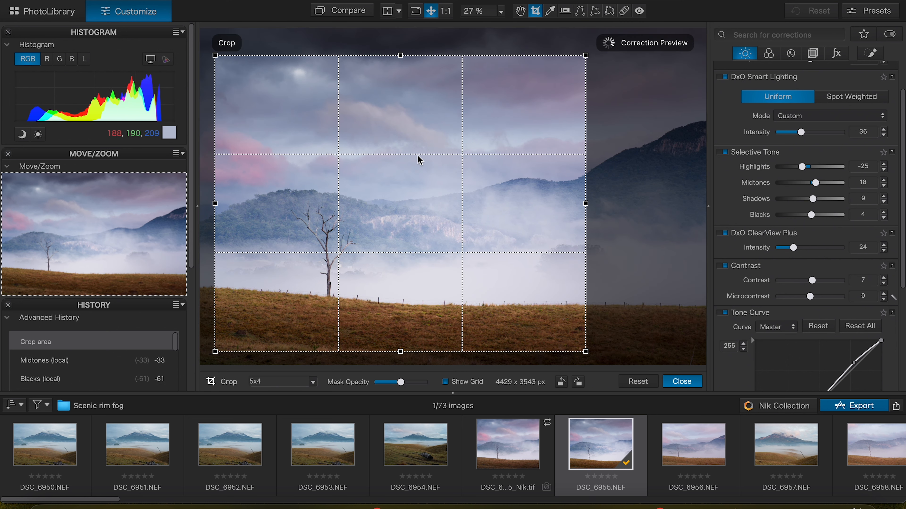
{"action": "key", "text": "Return"}
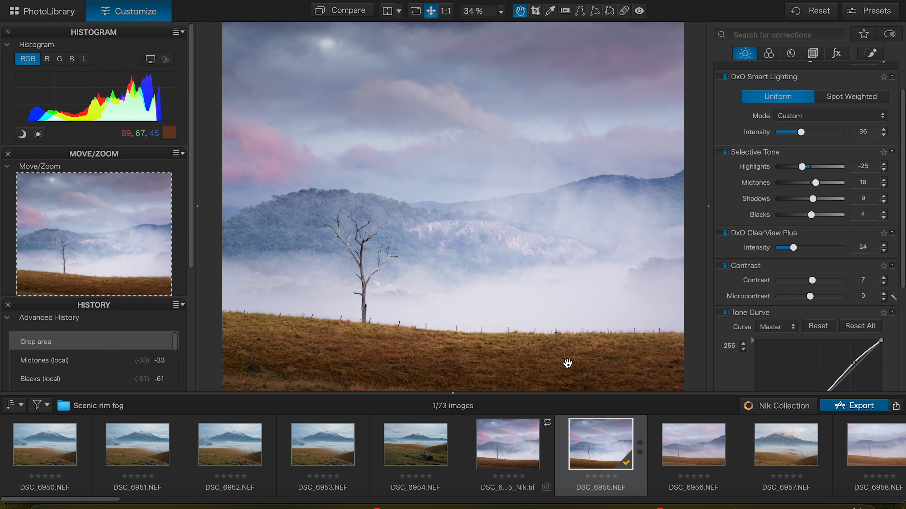
- Send the edited photo to Nik 7 Color Efex, using a unique name instead of overwriting DSC_6955_Nik.tif
{"action": "left_click", "coordinate": [781, 406]}
{"action": "left_click", "coordinate": [418, 114]}
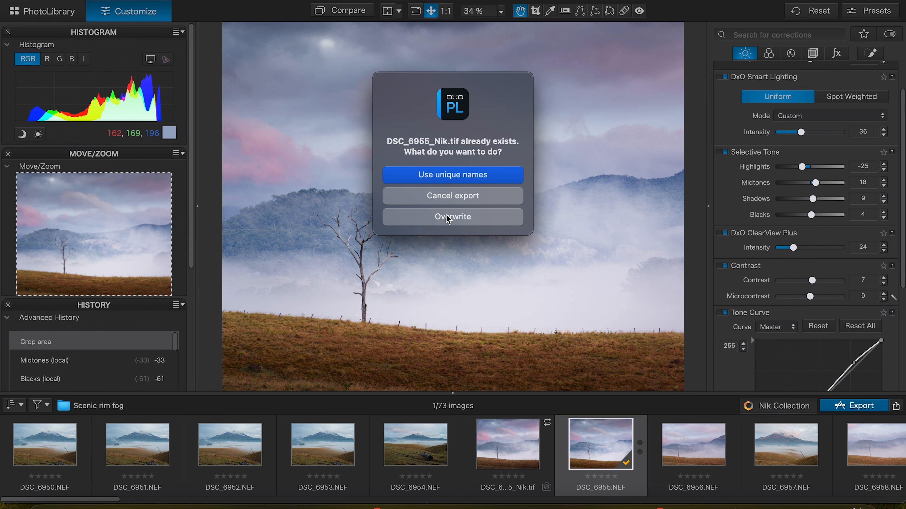
{"action": "left_click", "coordinate": [436, 182]}
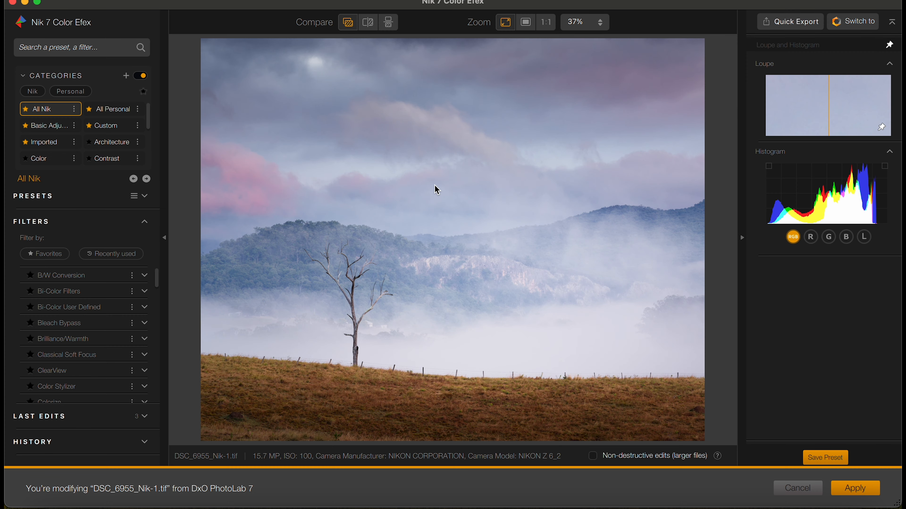
- Add the favorite Skylight Filter and restrict it with a control point on the pink cloud at the sky's left
{"action": "left_click", "coordinate": [41, 249]}
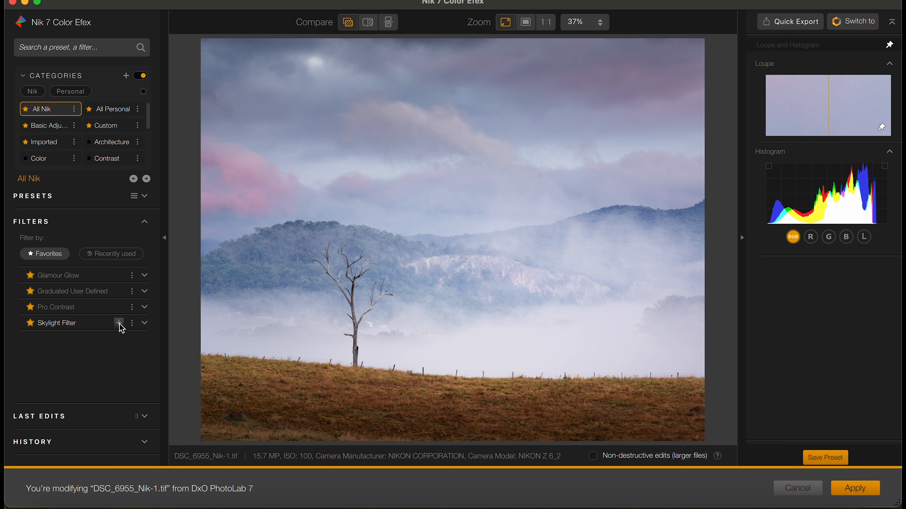
{"action": "left_click", "coordinate": [119, 323]}
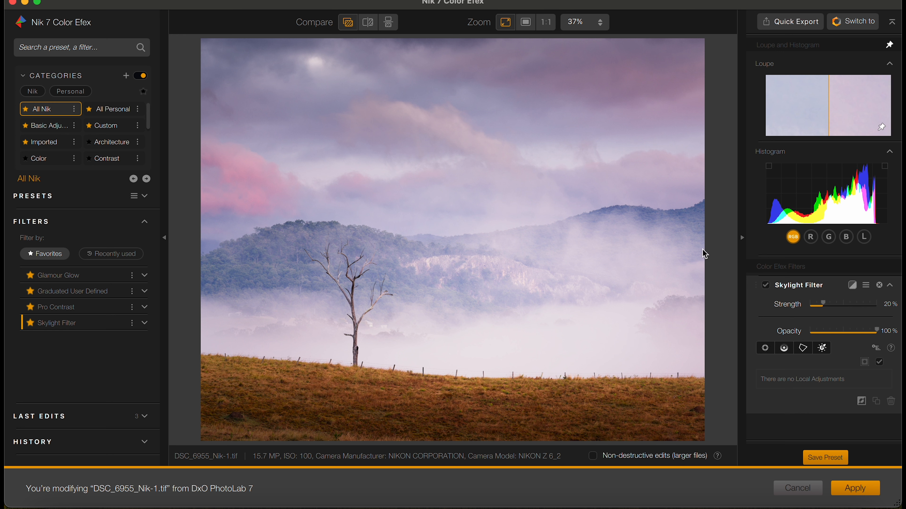
{"action": "left_click", "coordinate": [764, 351]}
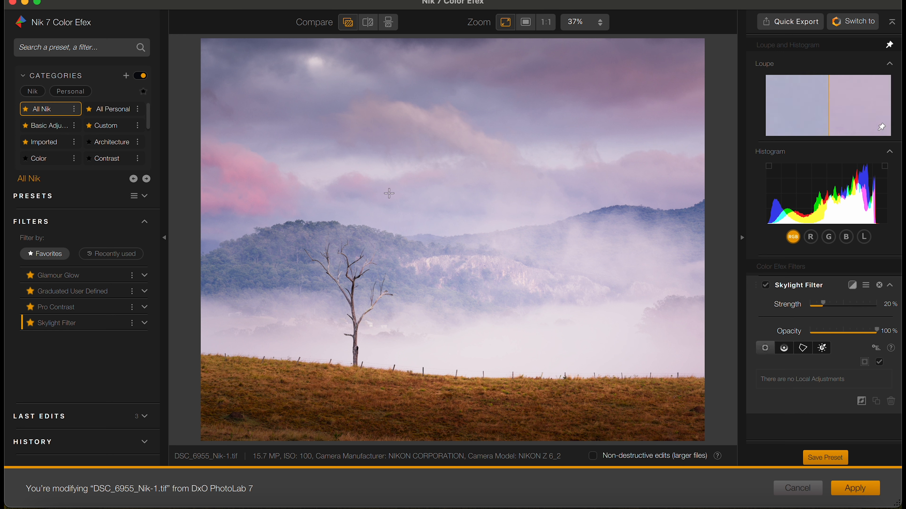
{"action": "left_click", "coordinate": [241, 181]}
{"action": "scroll", "coordinate": [799, 343], "scroll_direction": "down", "scroll_amount": 2}
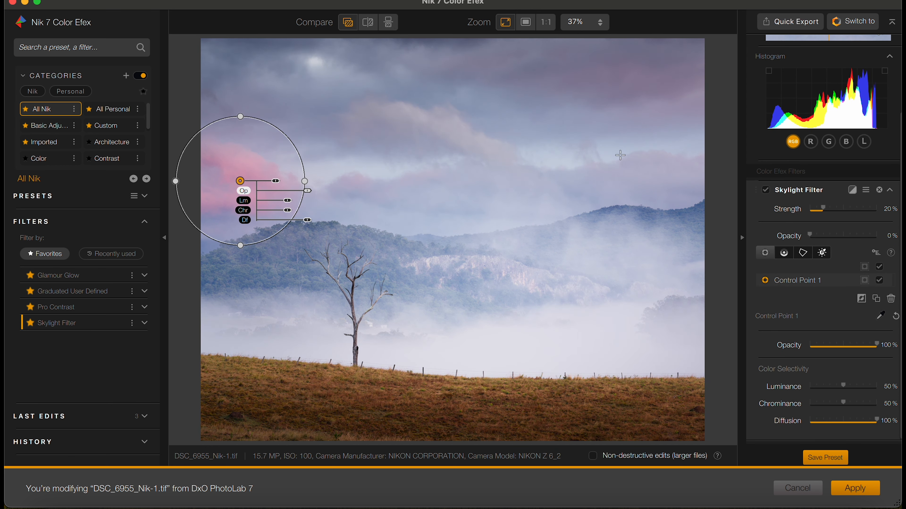
- Add four more Skylight Filter control points: on the upper central cloud, the upper-right sky, the right cloud above the hills, and the lower central cloud
{"action": "left_click", "coordinate": [769, 252]}
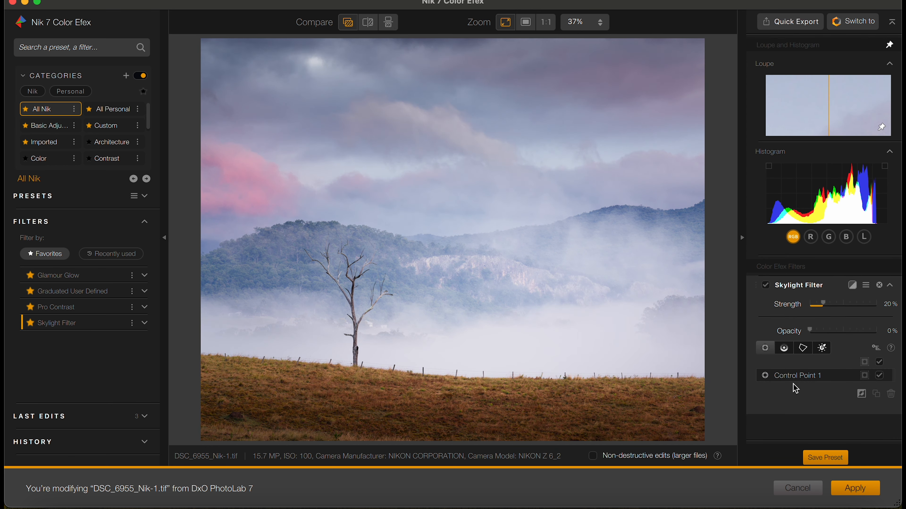
{"action": "left_click", "coordinate": [767, 351]}
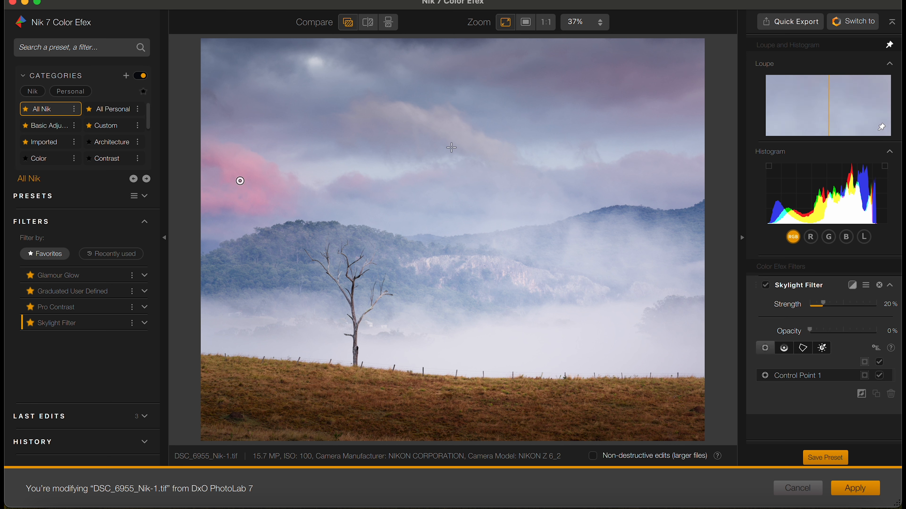
{"action": "left_click", "coordinate": [399, 122]}
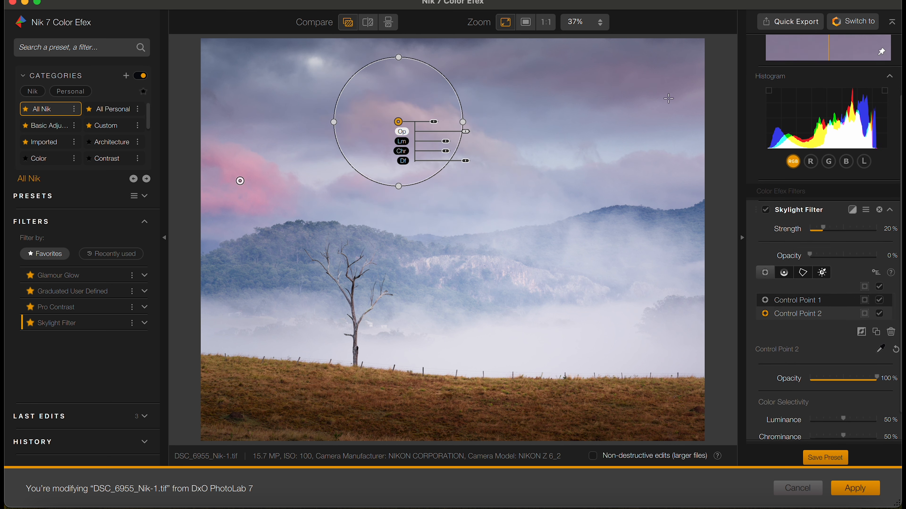
{"action": "left_click", "coordinate": [666, 100]}
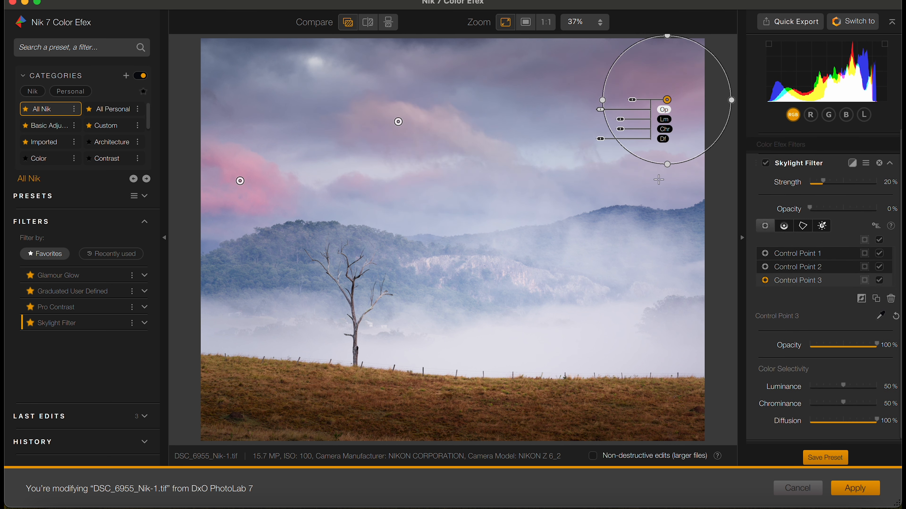
{"action": "left_click", "coordinate": [659, 178]}
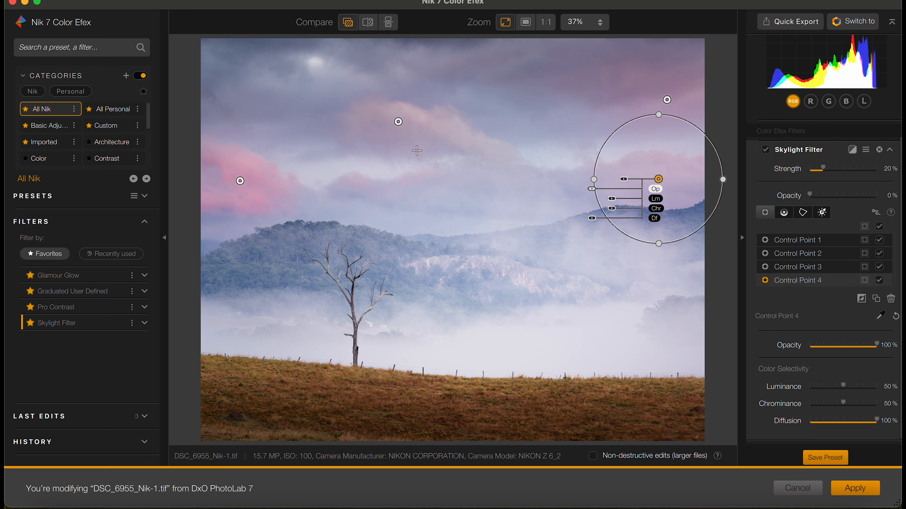
{"action": "left_click", "coordinate": [405, 177]}
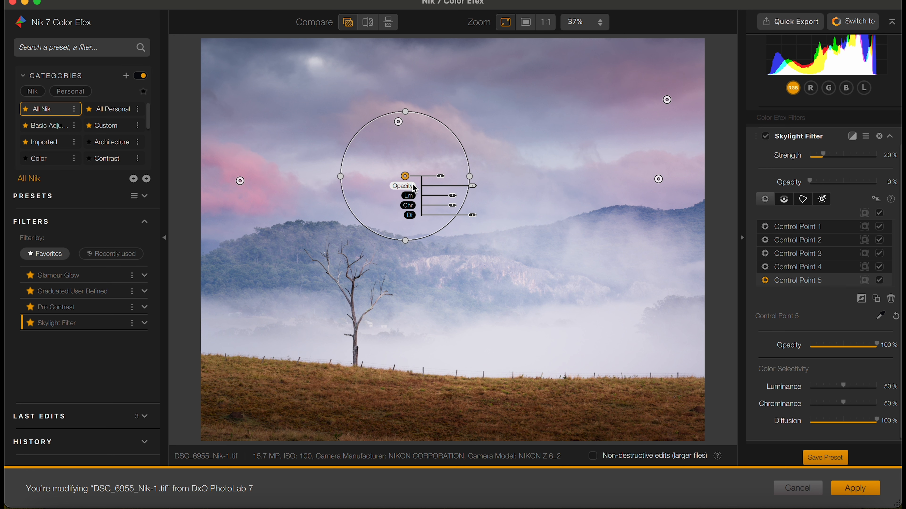
- Set the luminance selectivity of the control point on the left pink cloud to 68%
{"action": "left_click", "coordinate": [241, 181]}
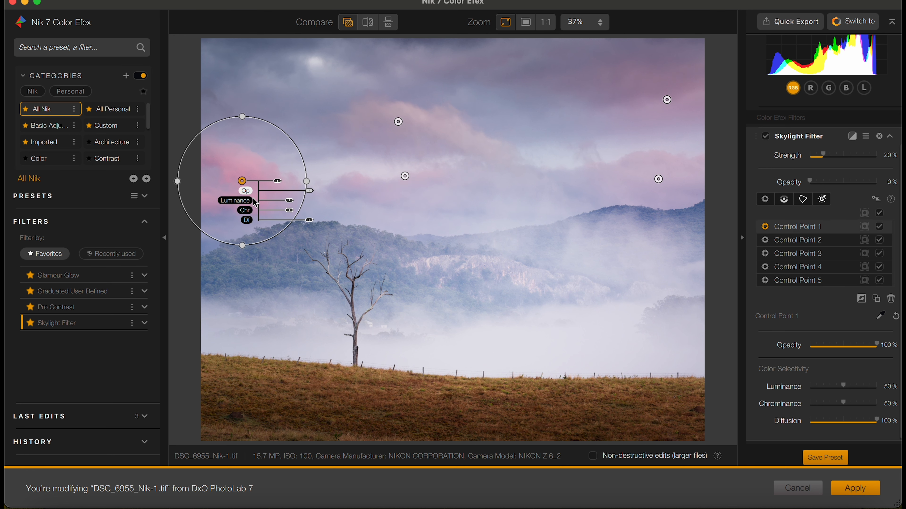
{"action": "mouse_move", "coordinate": [298, 207]}
{"action": "left_mouse_down"}
{"action": "mouse_move", "coordinate": [280, 205]}
{"action": "mouse_move", "coordinate": [299, 201]}
{"action": "left_mouse_up"}
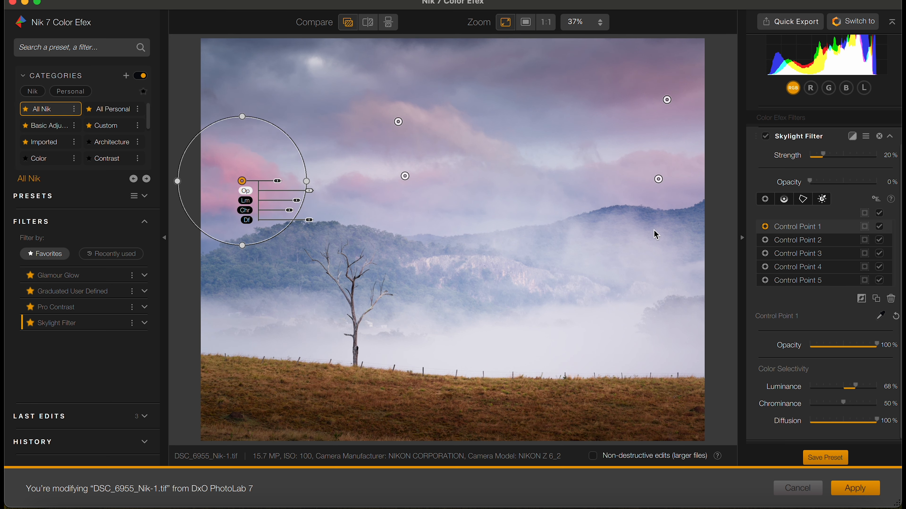
- Set the Skylight Filter's strength to 23% and move the control point on the right cloud above the hills slightly upward
{"action": "mouse_move", "coordinate": [820, 154]}
{"action": "left_mouse_down"}
{"action": "mouse_move", "coordinate": [836, 155]}
{"action": "mouse_move", "coordinate": [821, 156]}
{"action": "mouse_move", "coordinate": [828, 161]}
{"action": "left_mouse_up"}
{"action": "left_click_drag", "start_coordinate": [657, 178], "coordinate": [656, 172]}
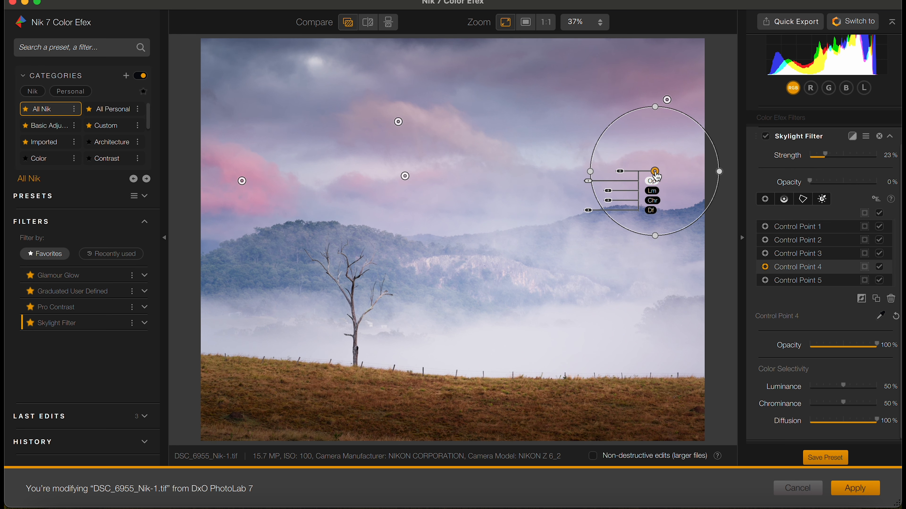
- Add the favorite Pro Contrast filter and set its dynamic contrast to 20%
{"action": "scroll", "coordinate": [802, 174], "scroll_direction": "up", "scroll_amount": 5}
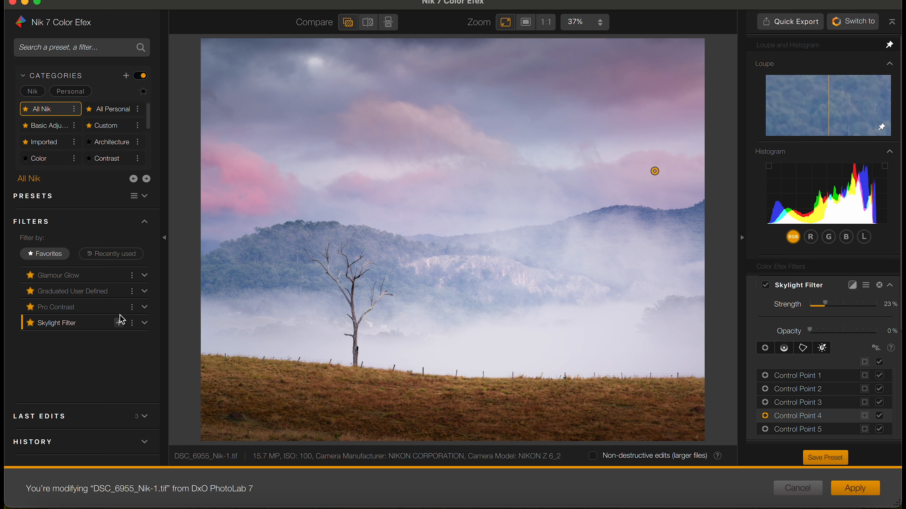
{"action": "left_click", "coordinate": [119, 306]}
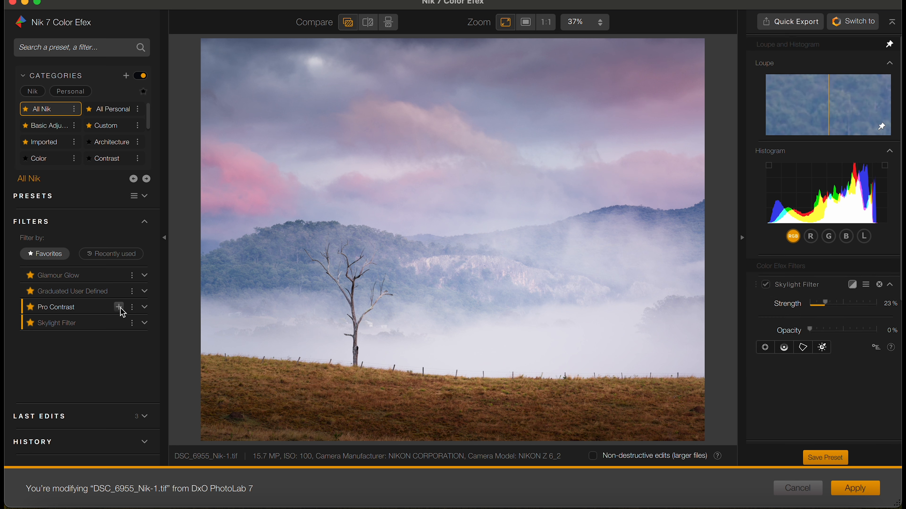
{"action": "scroll", "coordinate": [831, 353], "scroll_direction": "down", "scroll_amount": 3}
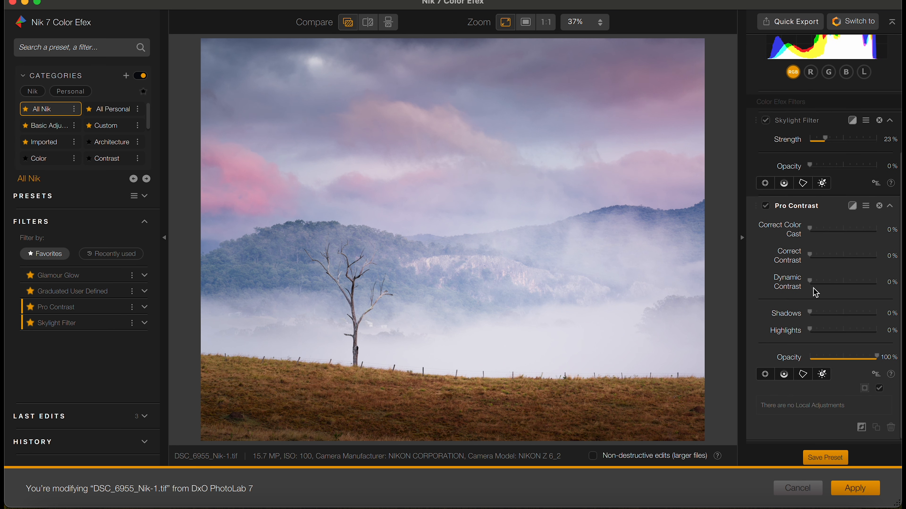
{"action": "left_click", "coordinate": [810, 282]}
{"action": "mouse_move", "coordinate": [811, 282]}
{"action": "left_mouse_down"}
{"action": "mouse_move", "coordinate": [863, 283]}
{"action": "mouse_move", "coordinate": [797, 285]}
{"action": "mouse_move", "coordinate": [826, 286]}
{"action": "left_mouse_up"}
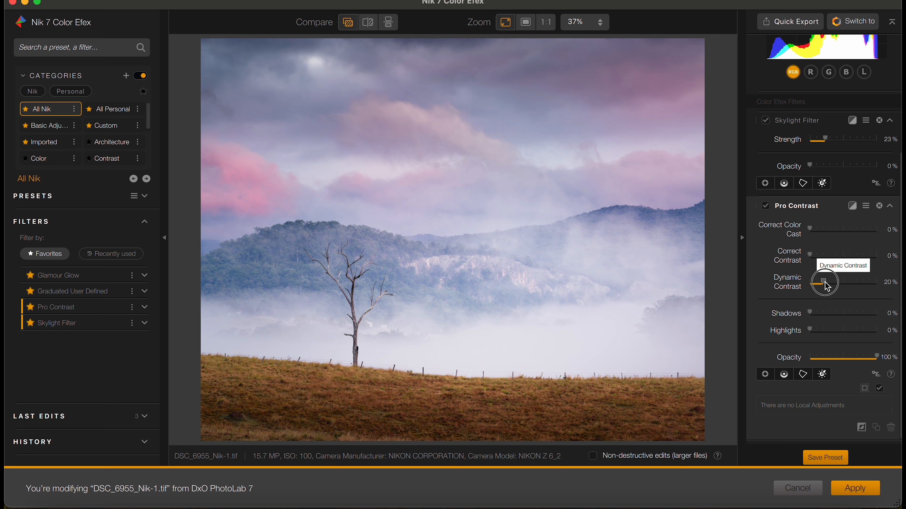
{"action": "left_click_drag", "start_coordinate": [826, 286], "coordinate": [825, 286]}
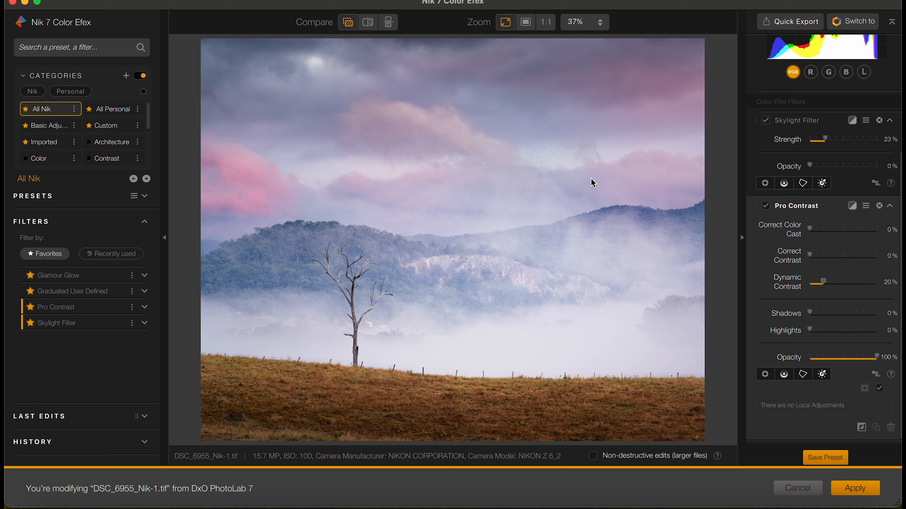
- Add the favorite Glamour Glow filter and set its saturation to 0% and glow to 22%
{"action": "mouse_move", "coordinate": [120, 278]}
{"action": "left_click", "coordinate": [119, 276]}
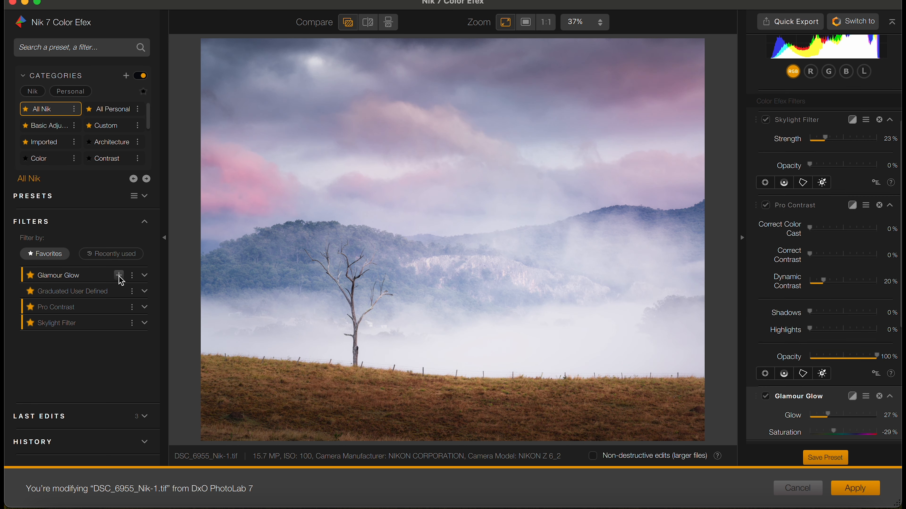
{"action": "left_click", "coordinate": [845, 270]}
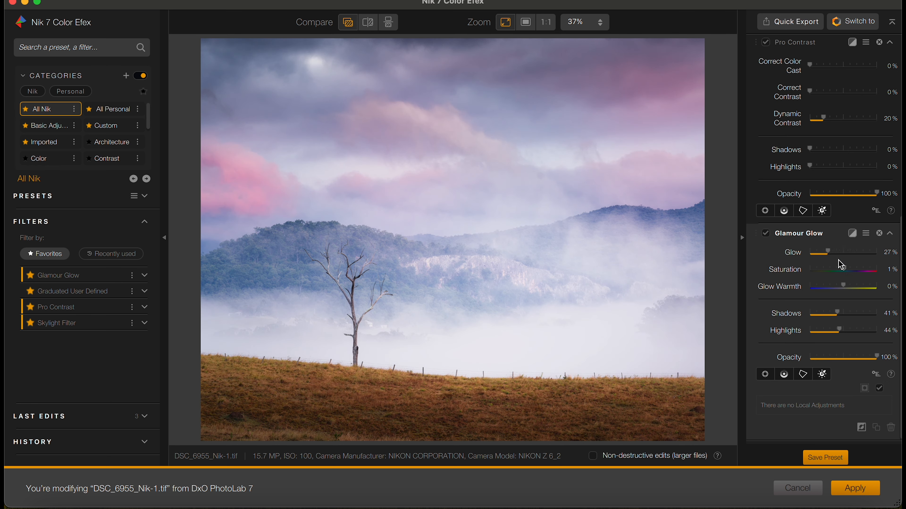
{"action": "left_click", "coordinate": [843, 268]}
{"action": "left_click_drag", "start_coordinate": [842, 268], "coordinate": [828, 256]}
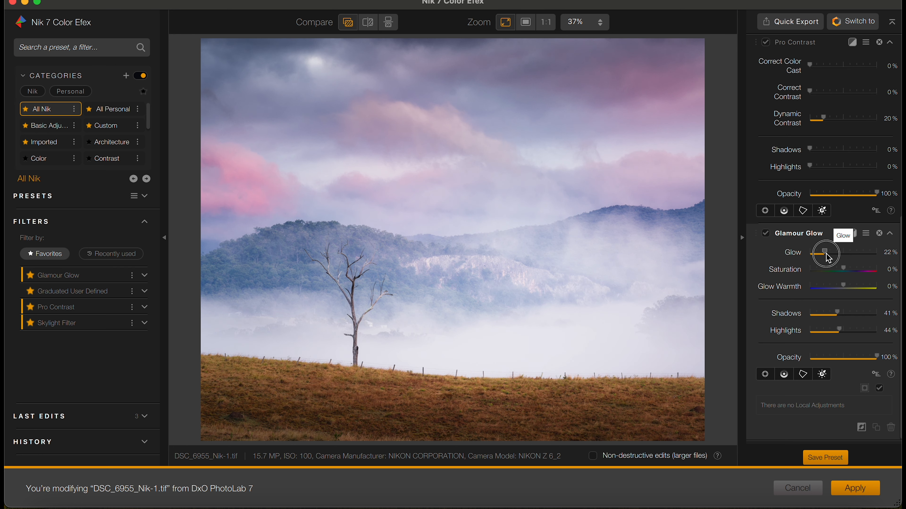
{"action": "left_click_drag", "start_coordinate": [827, 256], "coordinate": [827, 256]}
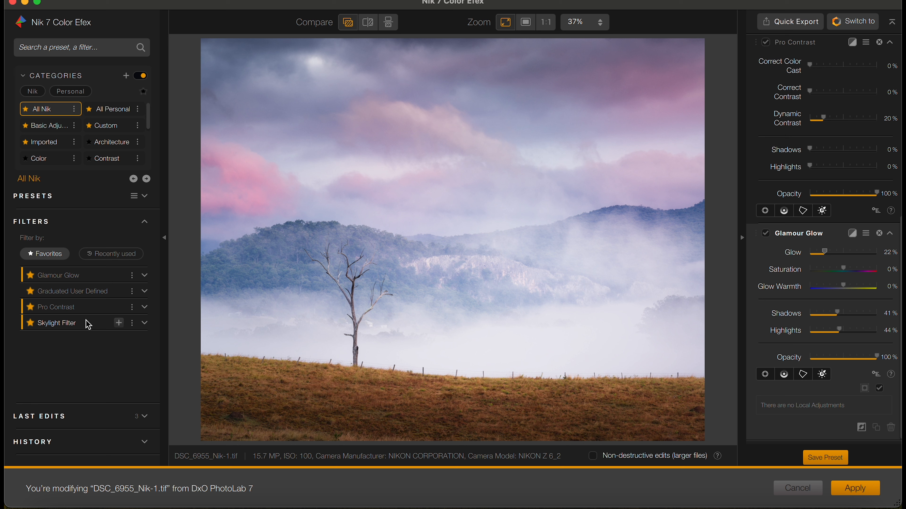
- Reduce the opacity of the Skylight Filter's upper-right sky control point to 9% and apply all filters to the photo
{"action": "scroll", "coordinate": [799, 296], "scroll_direction": "up", "scroll_amount": 10}
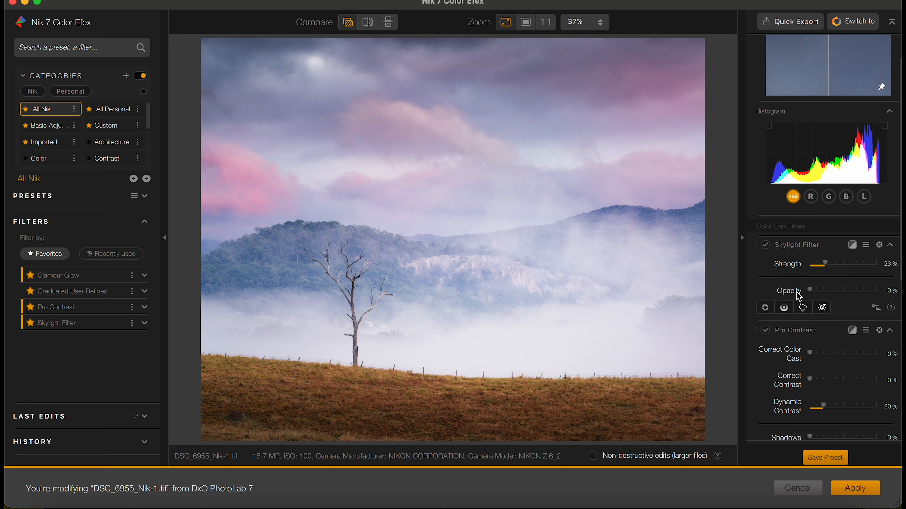
{"action": "scroll", "coordinate": [799, 296], "scroll_direction": "down", "scroll_amount": 2}
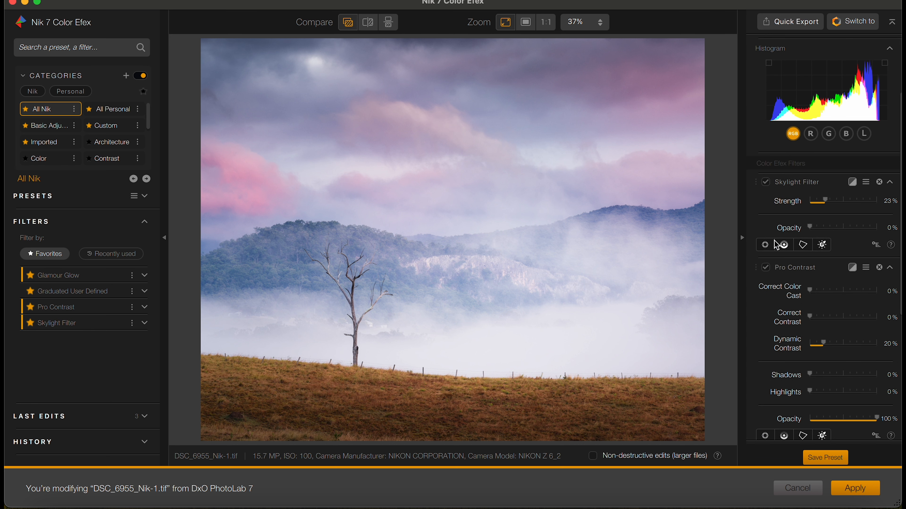
{"action": "left_click", "coordinate": [798, 183]}
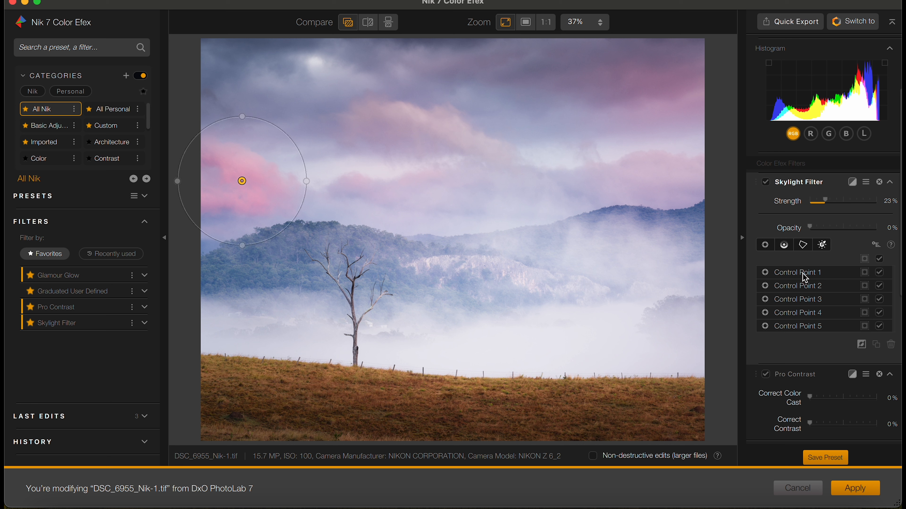
{"action": "left_click", "coordinate": [805, 302]}
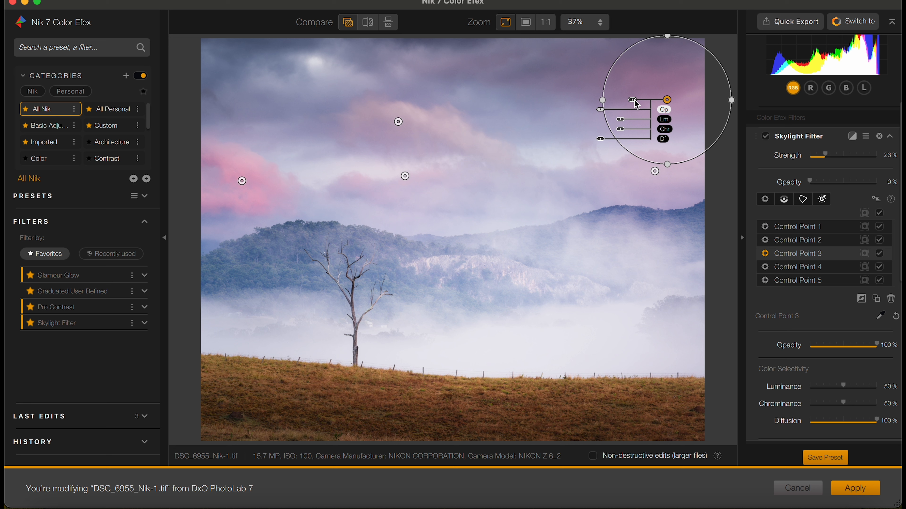
{"action": "left_click_drag", "start_coordinate": [602, 113], "coordinate": [638, 112]}
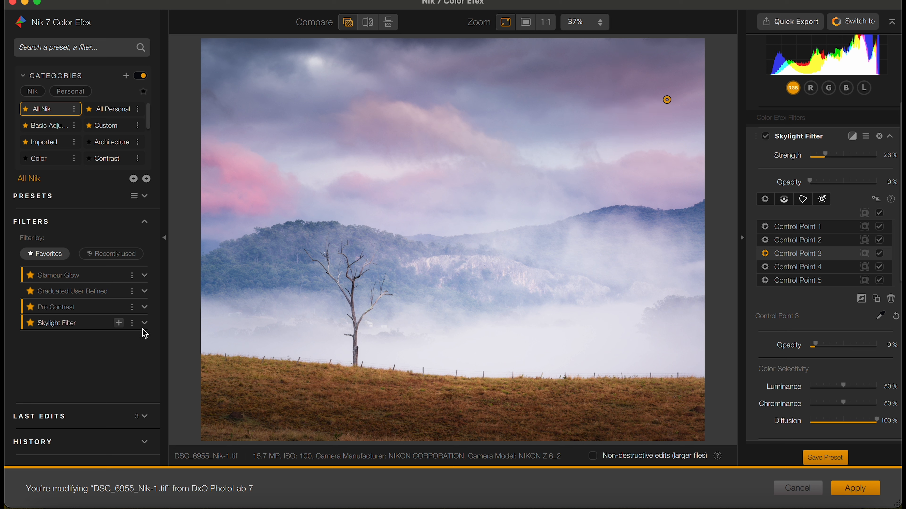
{"action": "left_click", "coordinate": [867, 495]}
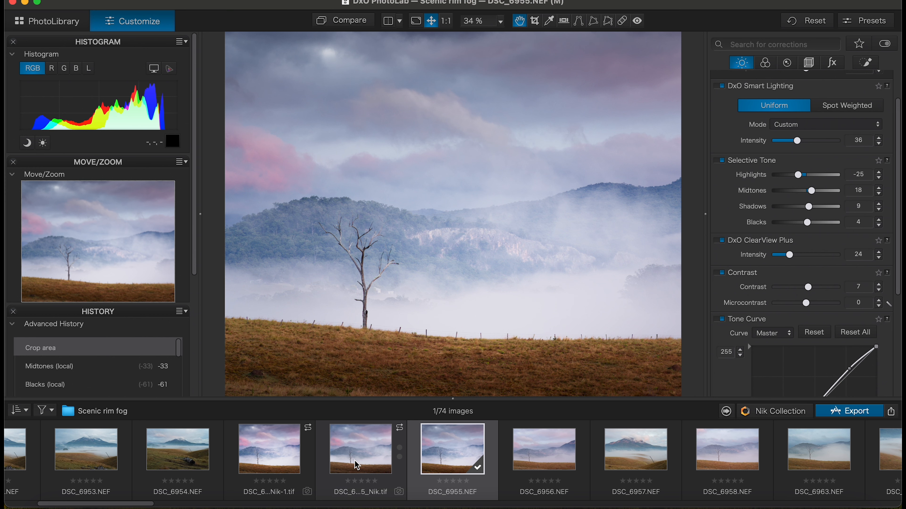
- Compare the new DSC_6955_Nik-1.tif with the earlier DSC_6955_Nik.tif in DxO PhotoLab by viewing them alternately
{"action": "left_click", "coordinate": [337, 457]}
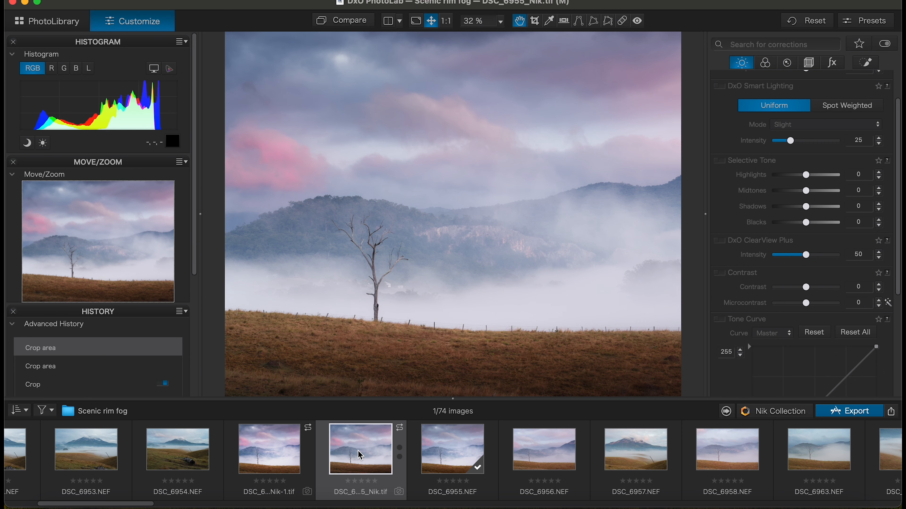
{"action": "left_click", "coordinate": [280, 452]}
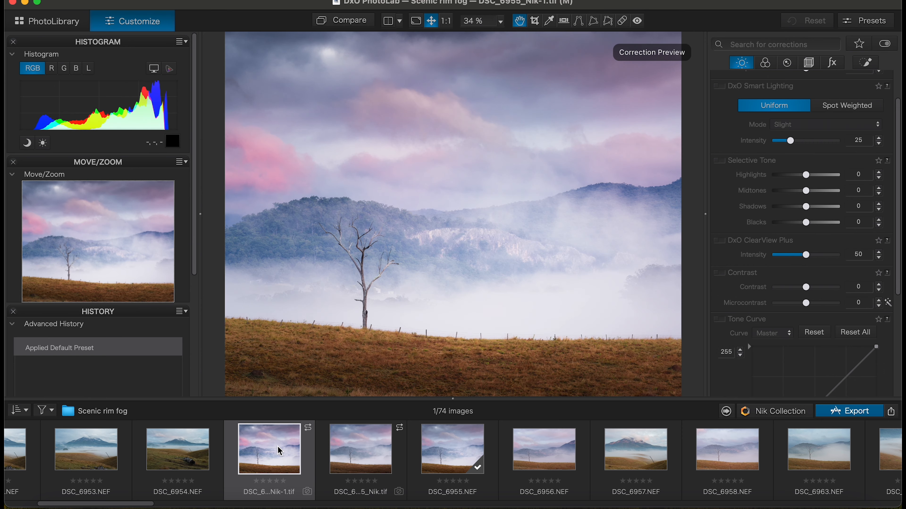
{"action": "mouse_move", "coordinate": [280, 451]}
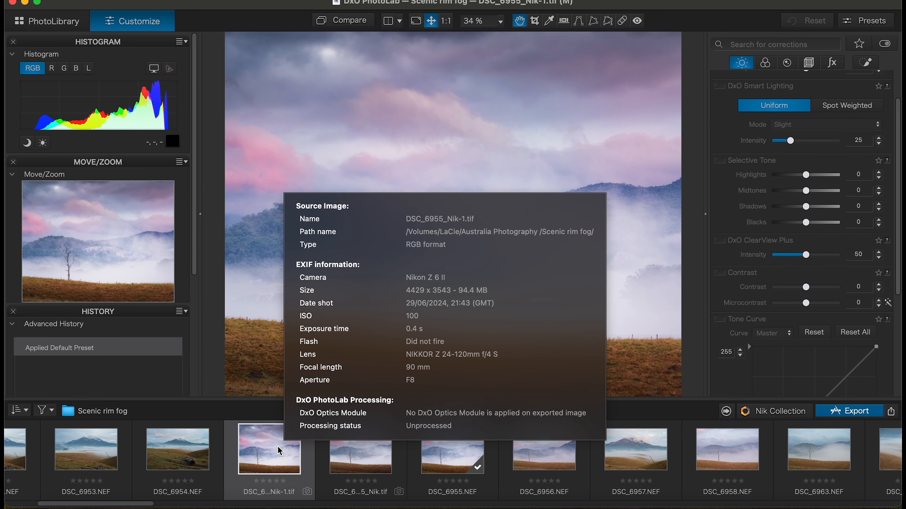
{"action": "left_click", "coordinate": [356, 461]}
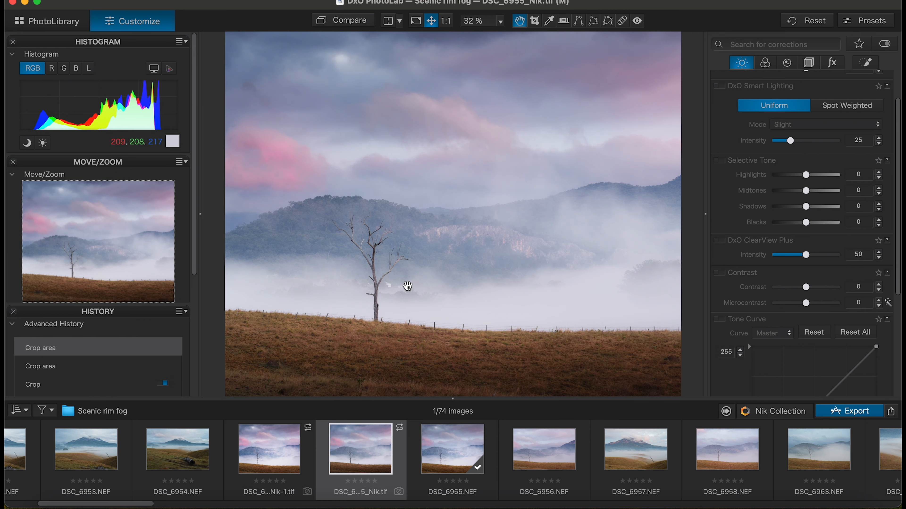
{"action": "left_click", "coordinate": [280, 452]}
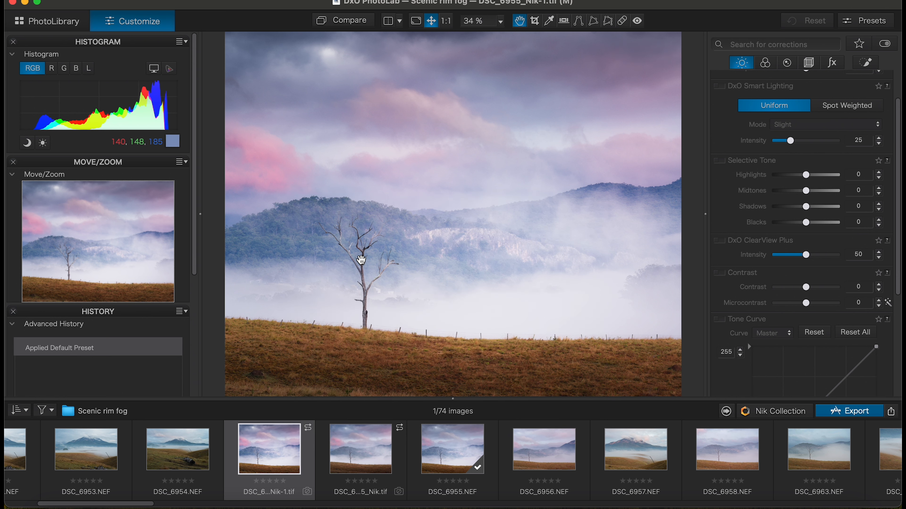
{"action": "scroll", "coordinate": [746, 283], "scroll_direction": "up", "scroll_amount": 3}
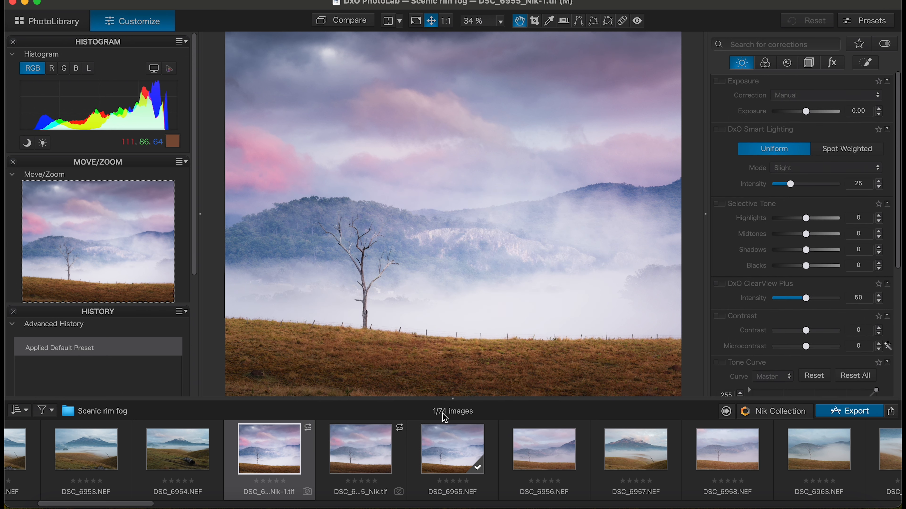
{"action": "left_click", "coordinate": [363, 450]}
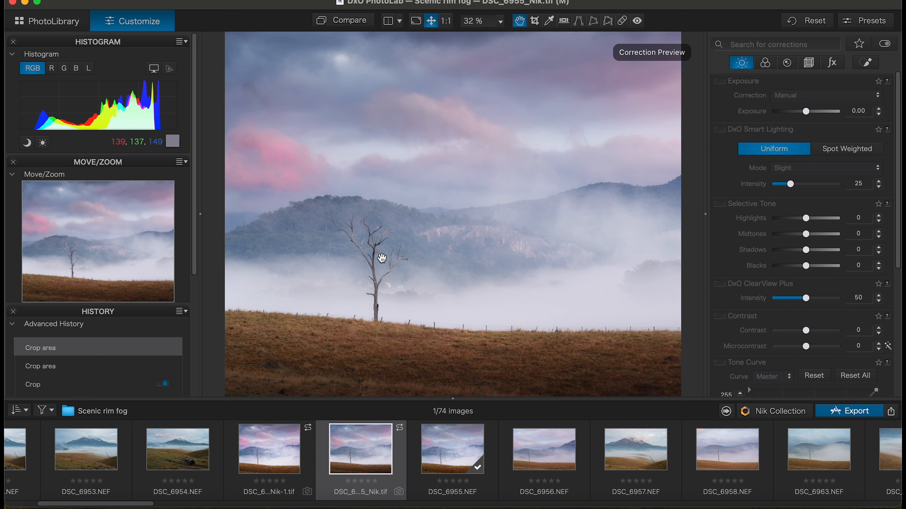
- Enable the Contrast correction on DSC_6955_Nik-1.tif and lower its contrast to -44
{"action": "left_click", "coordinate": [277, 451]}
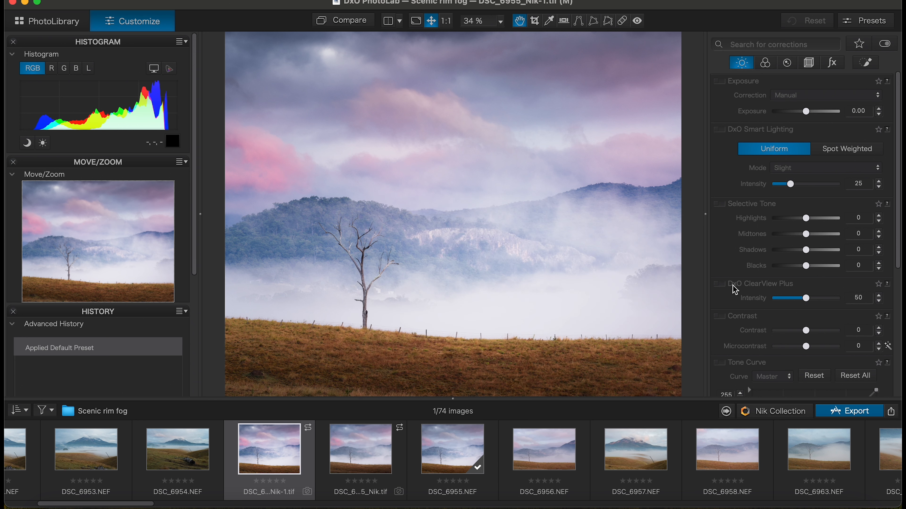
{"action": "scroll", "coordinate": [735, 290], "scroll_direction": "down", "scroll_amount": 4}
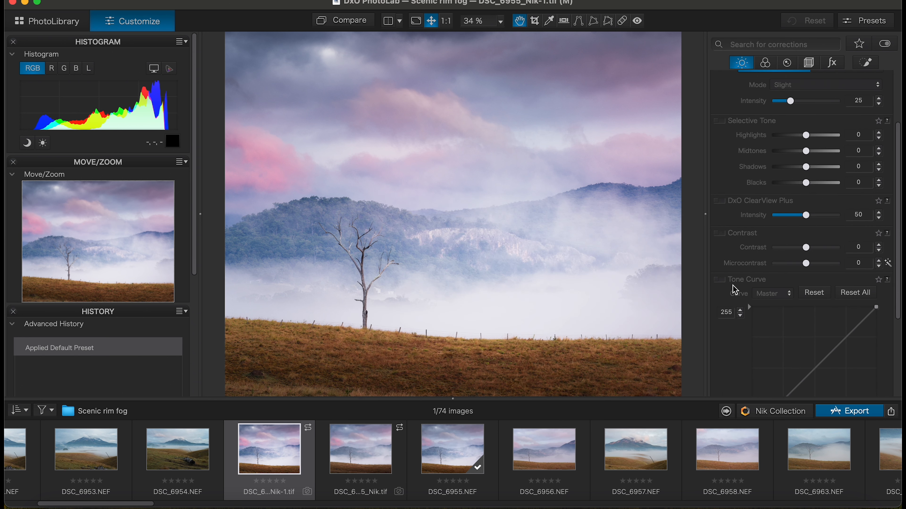
{"action": "left_click", "coordinate": [721, 233]}
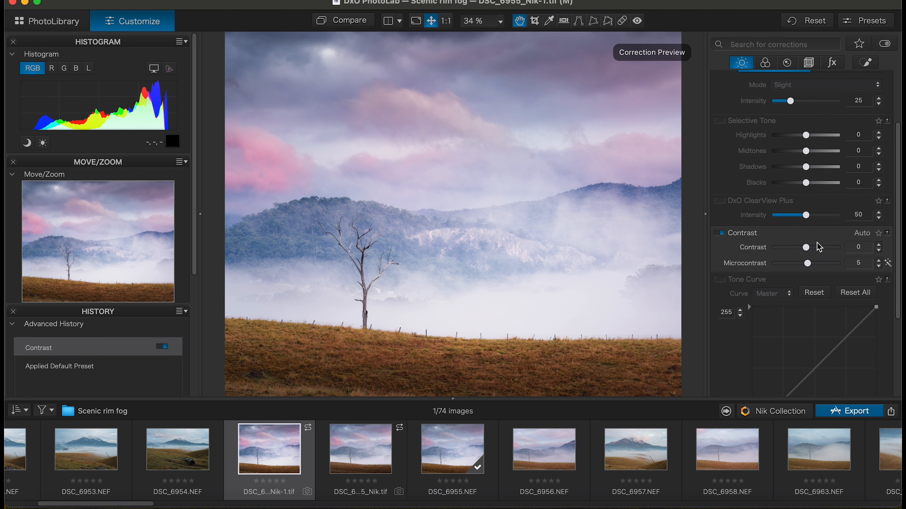
{"action": "left_click_drag", "start_coordinate": [809, 252], "coordinate": [795, 255]}
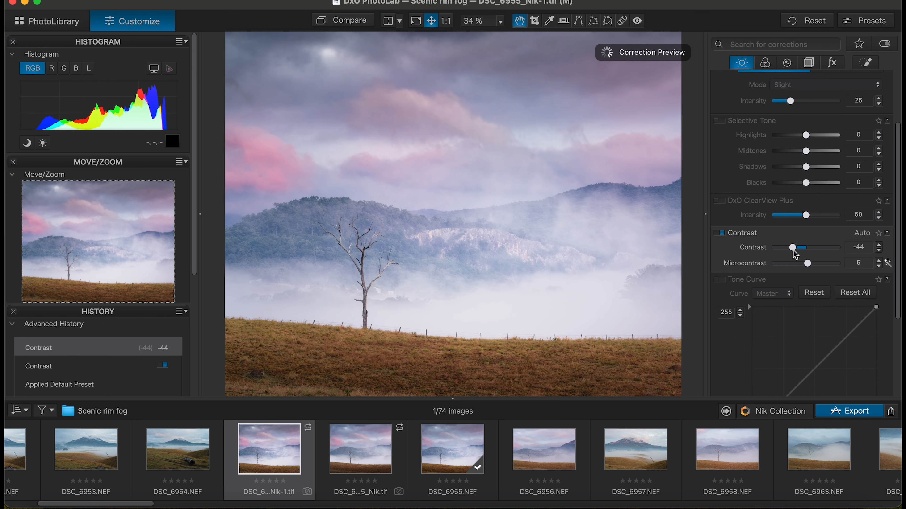
- Enable Selective Tone on DSC_6955_Nik-1.tif and raise its Blacks to 16
{"action": "left_click", "coordinate": [720, 121]}
{"action": "left_click_drag", "start_coordinate": [806, 186], "coordinate": [811, 184]}
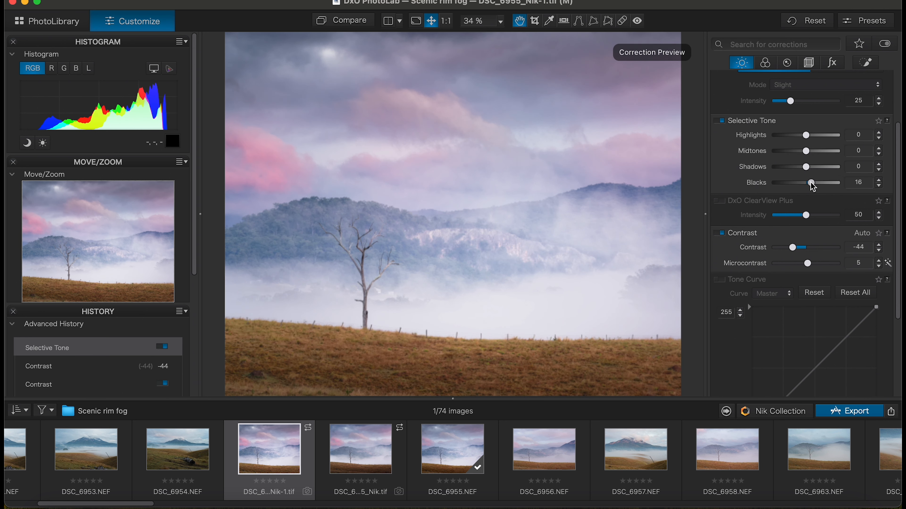
- Try DxO ClearView Plus at intensity 50 on DSC_6955_Nik-1.tif and switch it off again
{"action": "left_click", "coordinate": [720, 201]}
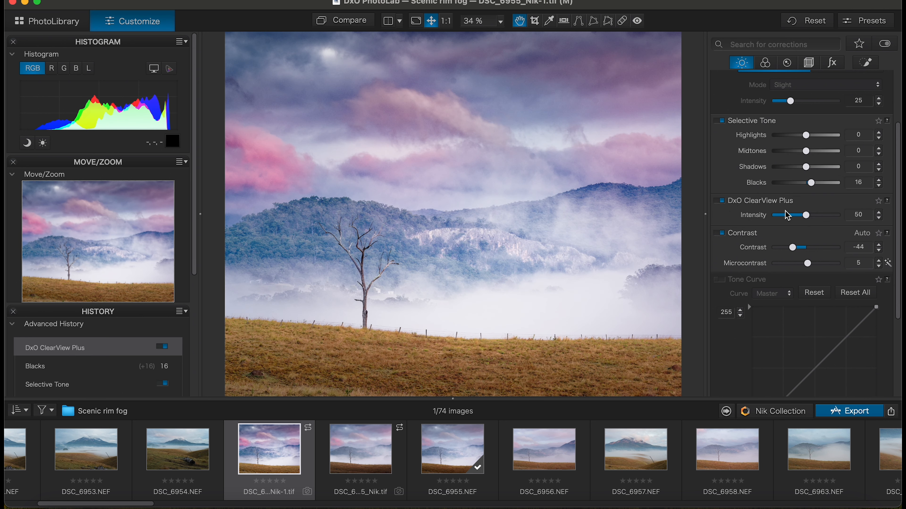
{"action": "left_click", "coordinate": [721, 201]}
{"action": "scroll", "coordinate": [754, 237], "scroll_direction": "up", "scroll_amount": 3}
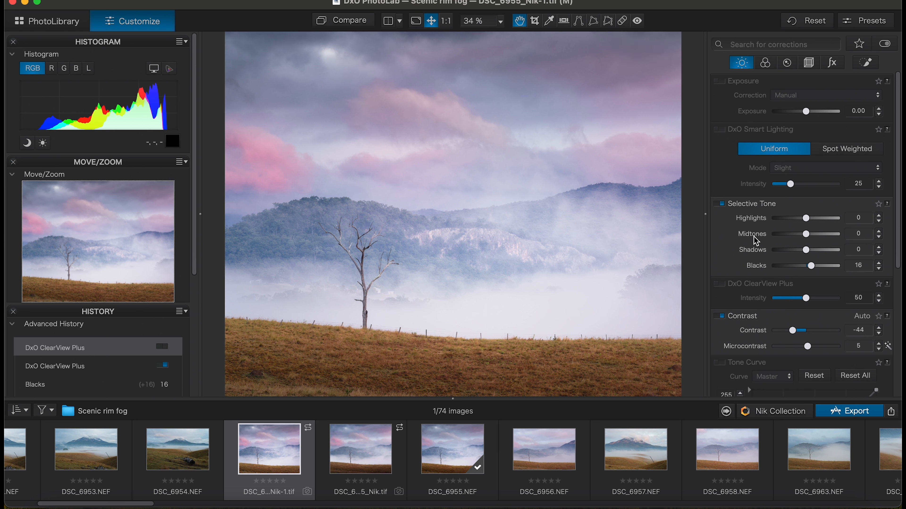
{"action": "scroll", "coordinate": [754, 237], "scroll_direction": "down", "scroll_amount": 3}
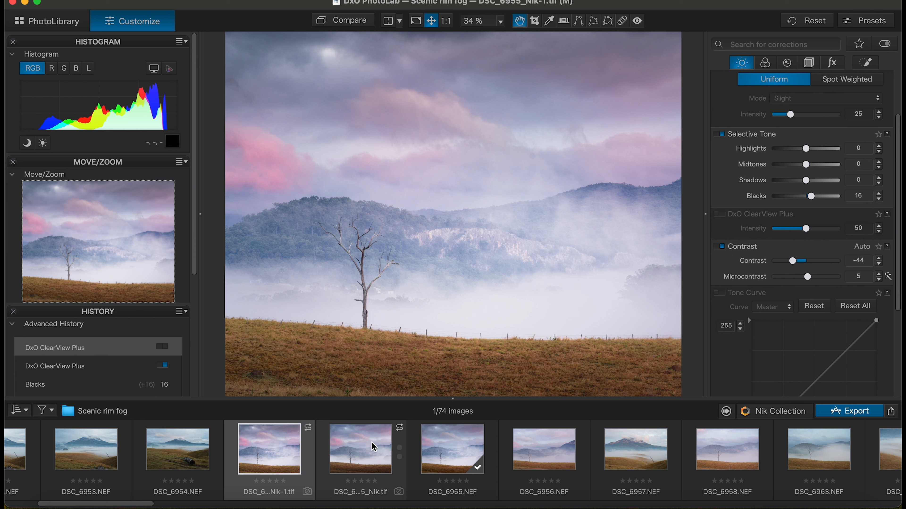
- View DSC_6955_Nik-1.tif full screen, and compare its available light corrections with those of the raw DSC_6956.NEF
{"action": "left_click", "coordinate": [415, 22]}
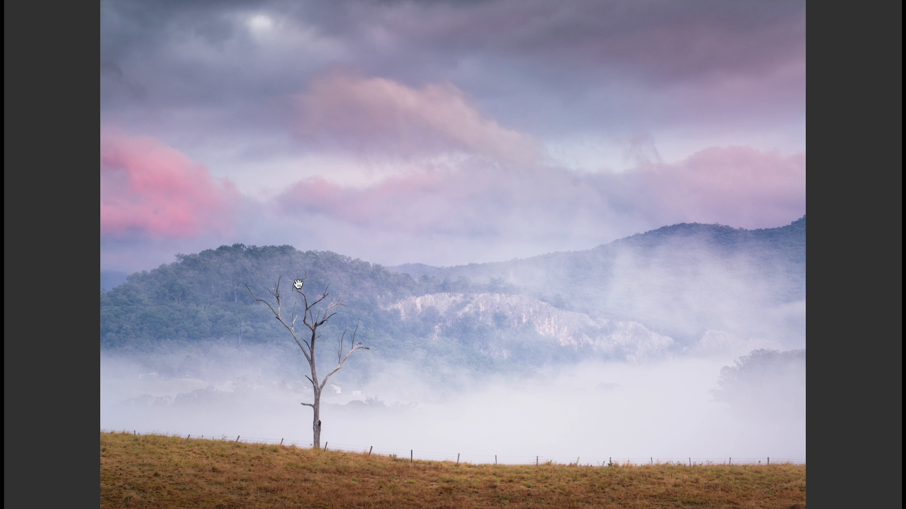
{"action": "key", "text": "Escape"}
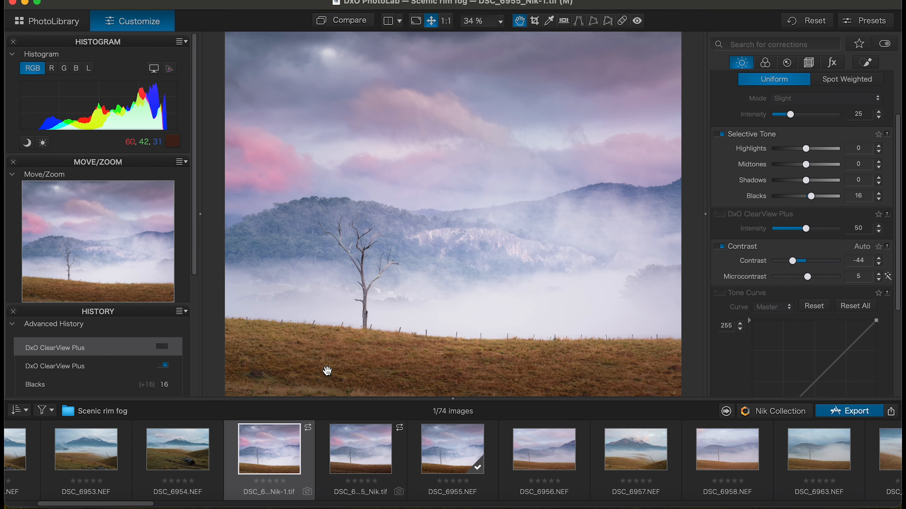
{"action": "left_click", "coordinate": [551, 447]}
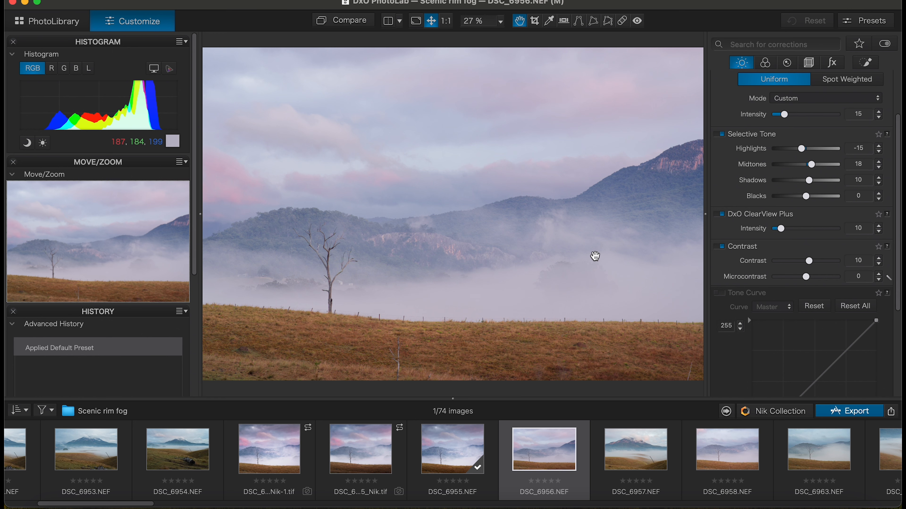
{"action": "left_click", "coordinate": [272, 462]}
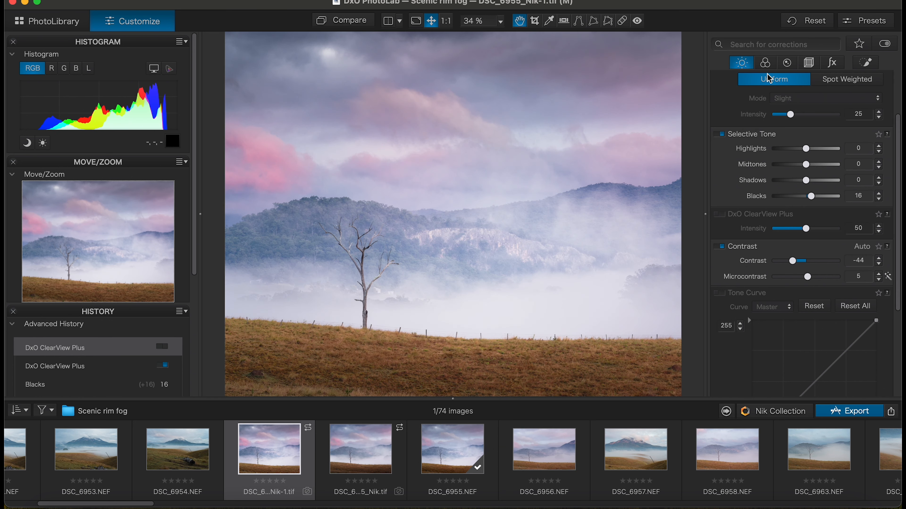
- Examine which color corrections are available for DSC_6955_Nik-1.tif, from working color space to LUT grading
{"action": "left_click", "coordinate": [765, 63]}
{"action": "scroll", "coordinate": [766, 258], "scroll_direction": "down", "scroll_amount": 6}
{"action": "scroll", "coordinate": [764, 257], "scroll_direction": "up", "scroll_amount": 8}
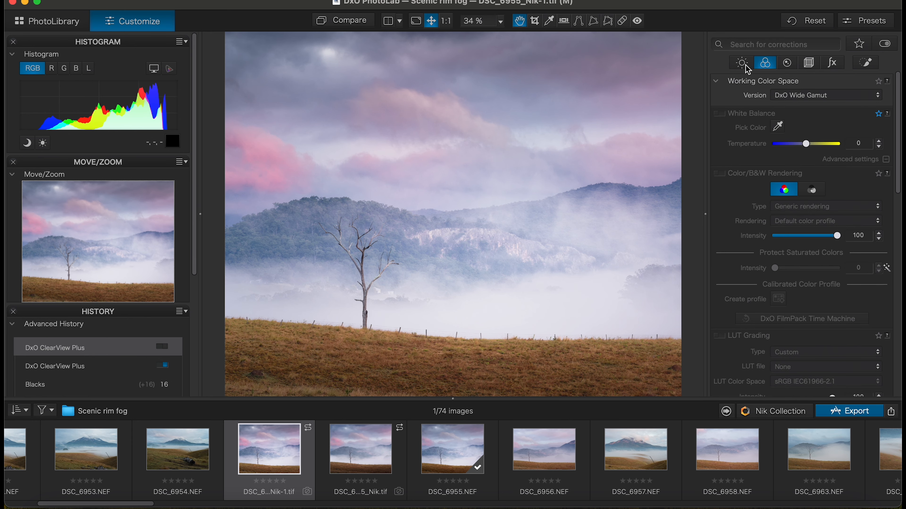
- Set the color rendering of the raw photo DSC_6956.NEF to DxO camera profile (Nikon Z 6 II)
{"action": "left_click", "coordinate": [546, 450]}
{"action": "scroll", "coordinate": [794, 196], "scroll_direction": "down", "scroll_amount": 3}
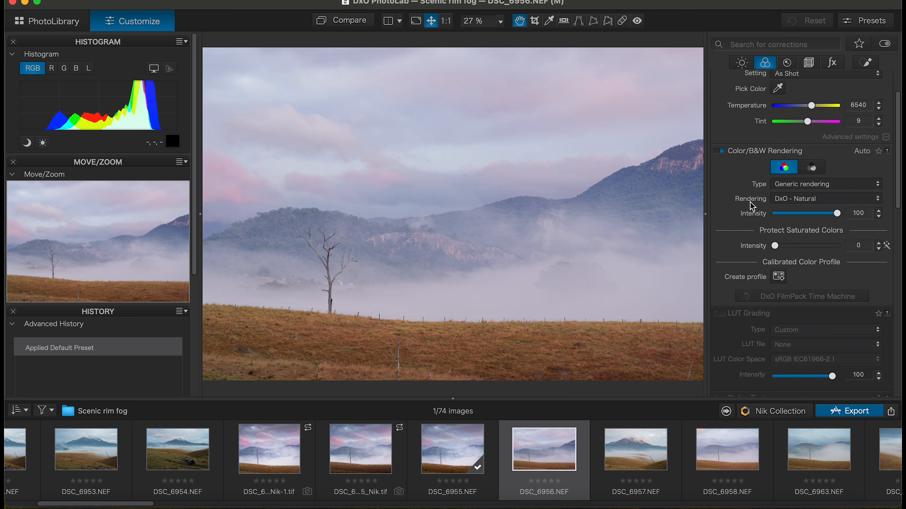
{"action": "left_click", "coordinate": [802, 202]}
{"action": "left_click", "coordinate": [802, 163]}
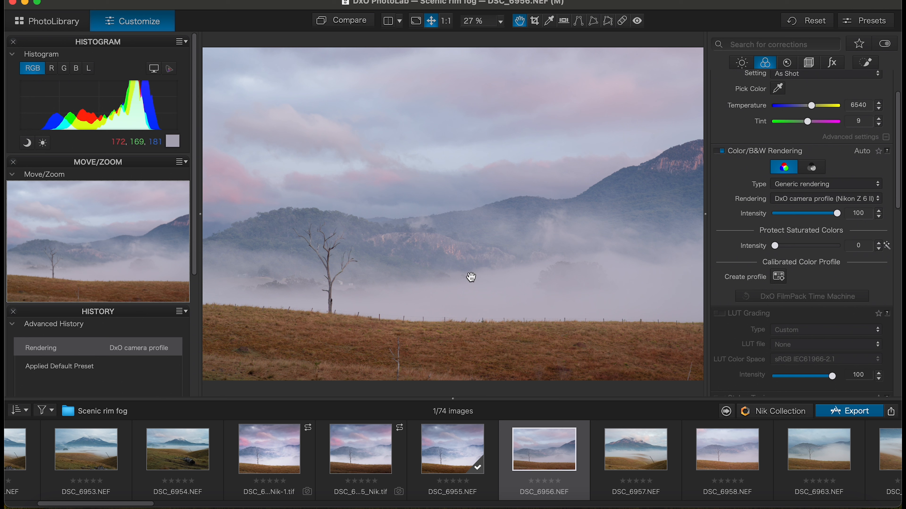
- Examine the detail corrections for DSC_6955_Nik-1.tif and the raw DSC_6955.NEF, including denoising, lens softness and chromatic aberration
{"action": "left_click", "coordinate": [277, 451]}
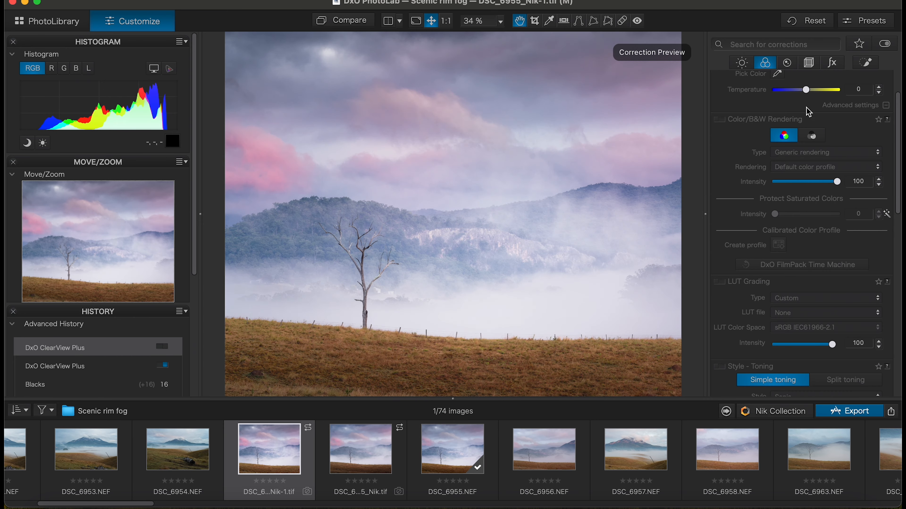
{"action": "left_click", "coordinate": [788, 68]}
{"action": "scroll", "coordinate": [764, 302], "scroll_direction": "up", "scroll_amount": 2}
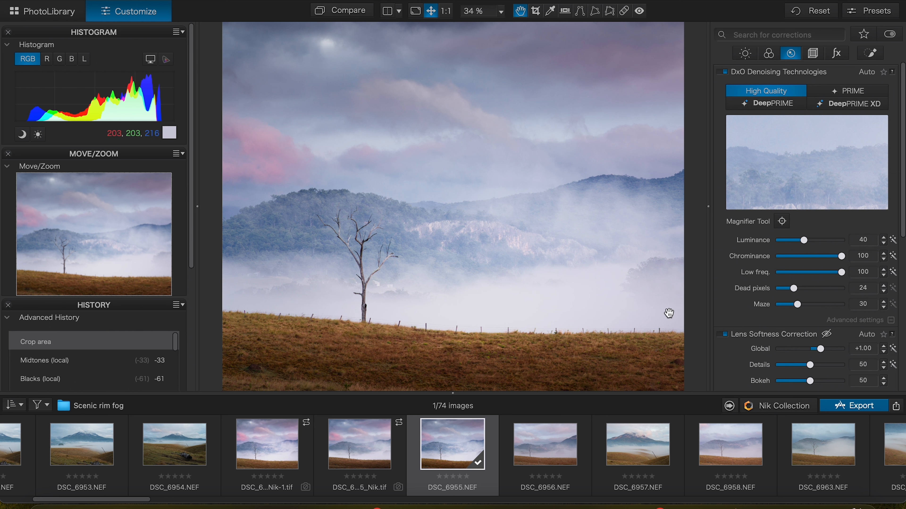
{"action": "scroll", "coordinate": [777, 261], "scroll_direction": "down", "scroll_amount": 3}
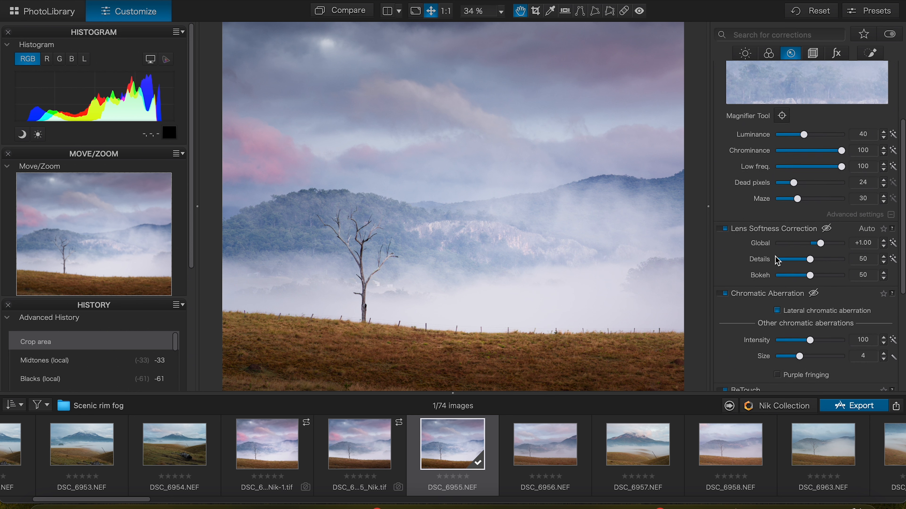
{"action": "scroll", "coordinate": [777, 261], "scroll_direction": "down", "scroll_amount": 3}
{"action": "scroll", "coordinate": [777, 260], "scroll_direction": "up", "scroll_amount": 6}
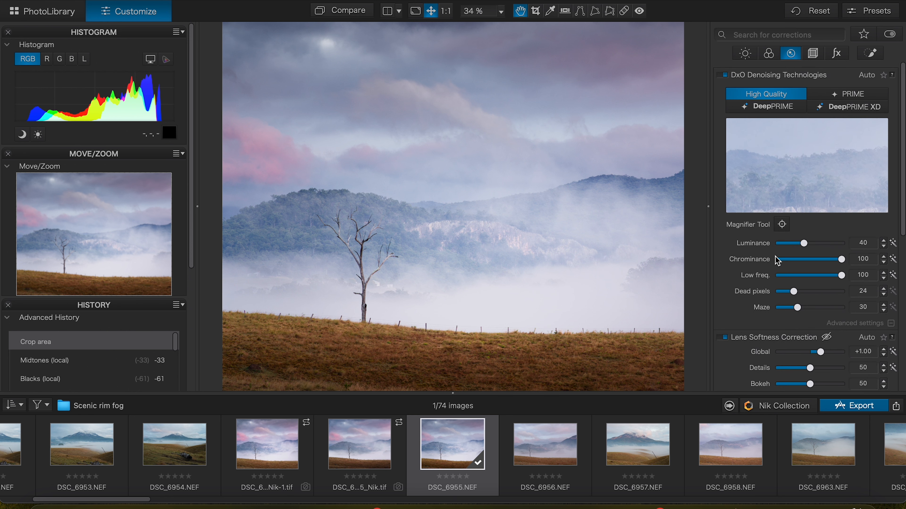
- Check the light corrections of DSC_6955.NEF, and view the finished DSC_6955_Nik-1.tif full screen
{"action": "left_click", "coordinate": [745, 53]}
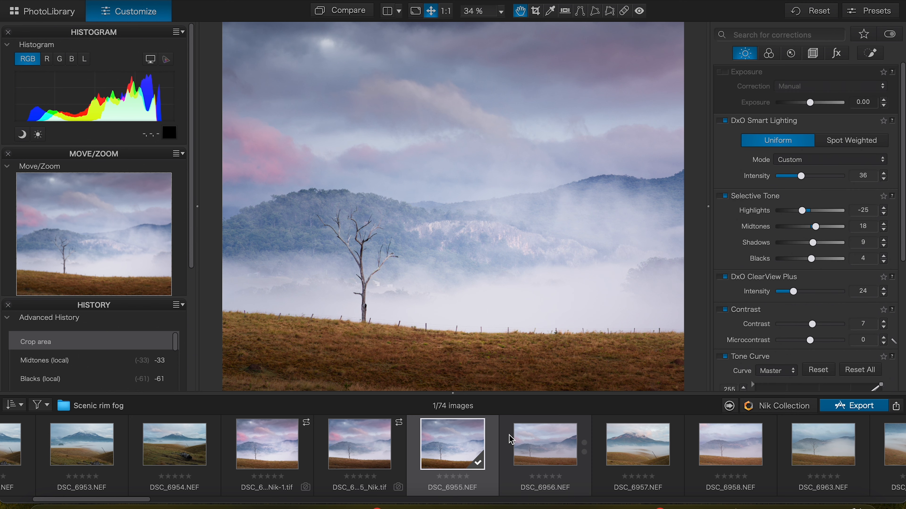
{"action": "left_click", "coordinate": [258, 458]}
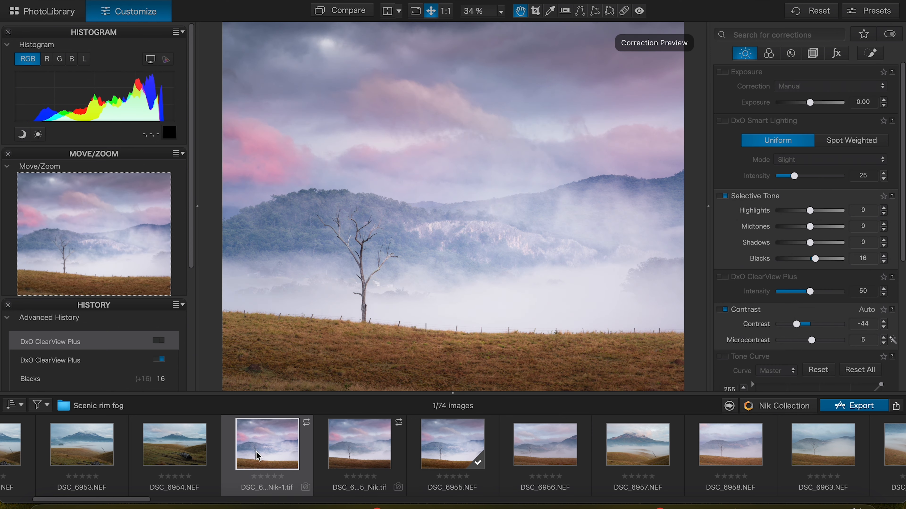
{"action": "left_click", "coordinate": [416, 14]}
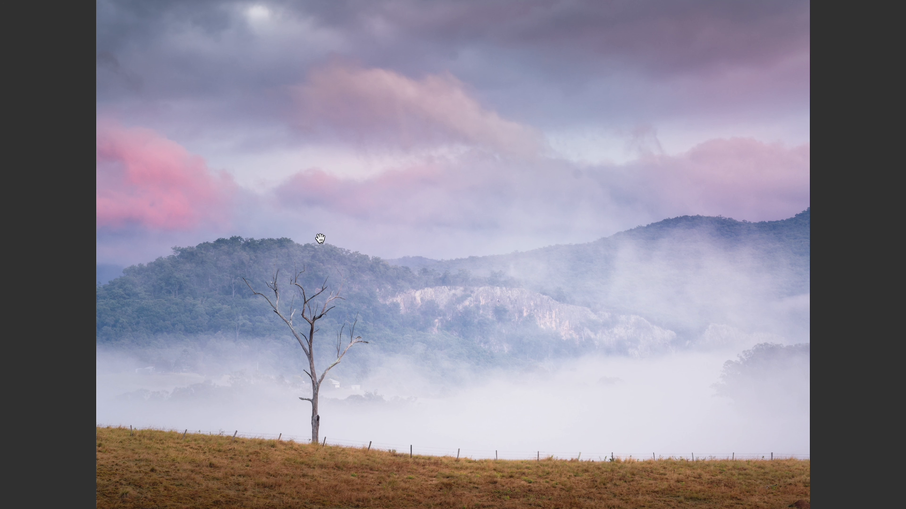